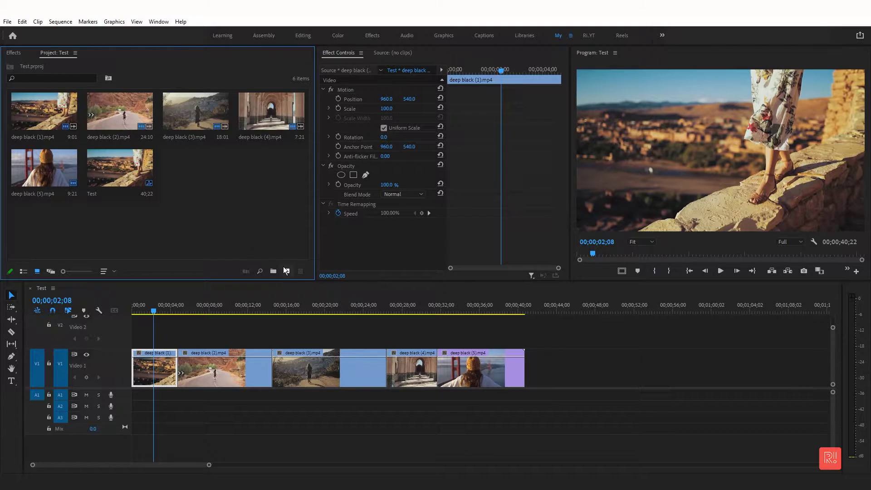
Create an adjustment layer and place it on Video 2, extending across the full length of all the clips.
left_click(286, 271)
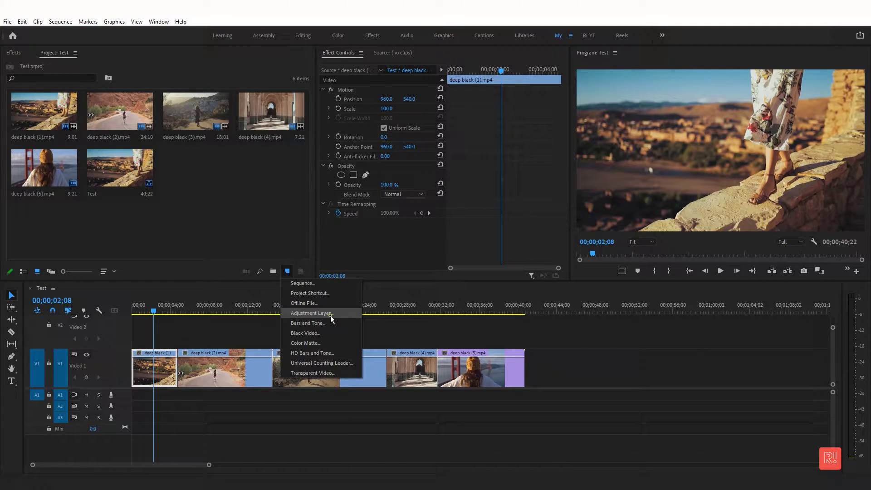
left_click(330, 314)
left_click(458, 279)
left_click_drag(190, 174, 524, 340)
Find the Crop effect and apply it to the adjustment layer on Video 2.
left_click(14, 53)
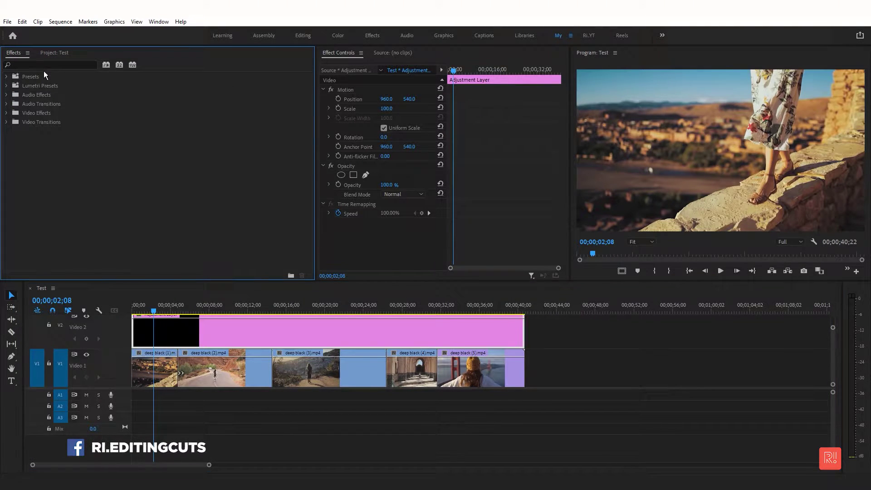
left_click(44, 65)
type("crop")
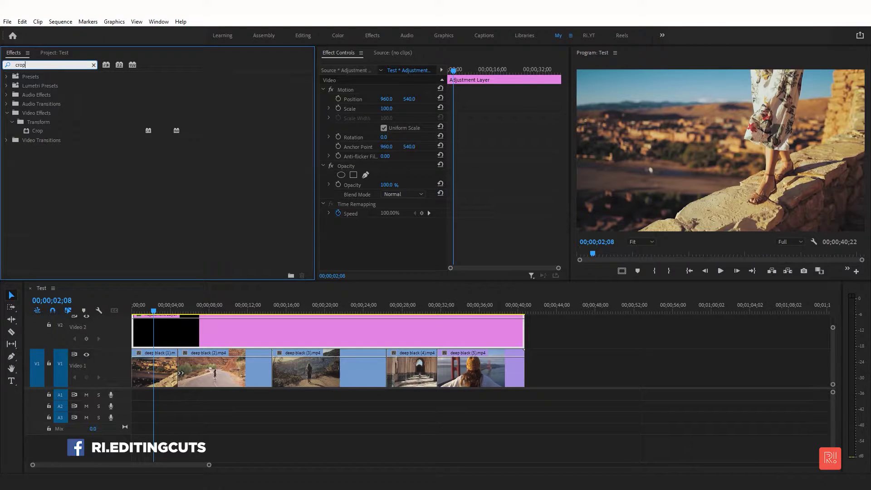
left_click_drag(32, 130, 176, 321)
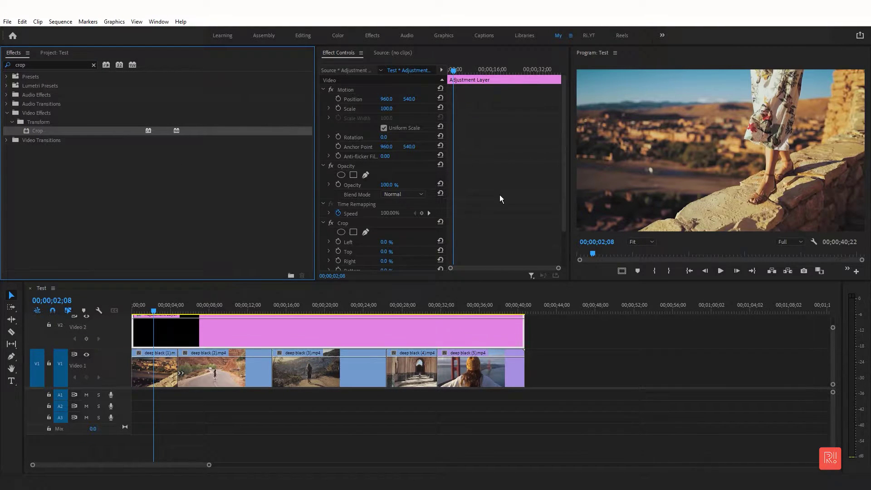
Set the adjustment layer's top and bottom crop to 15% each.
scroll(481, 194, "down", 2)
left_click_drag(386, 208, 387, 207)
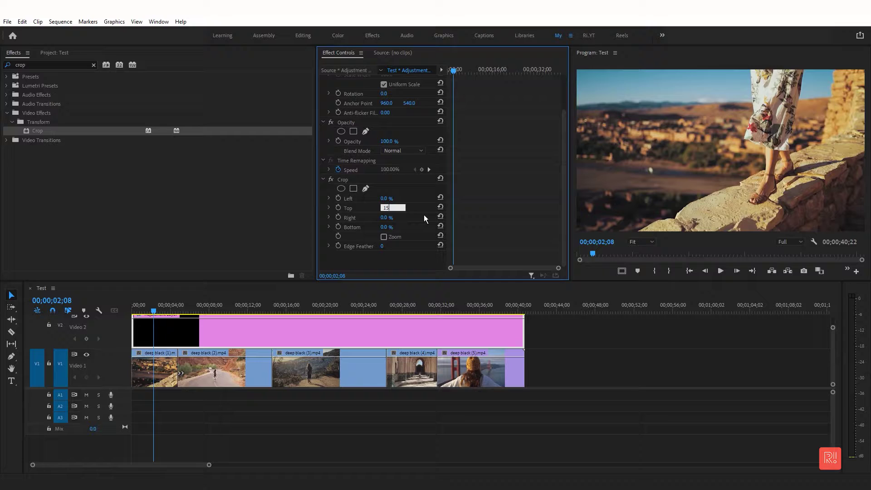
key("Return")
left_click(517, 176)
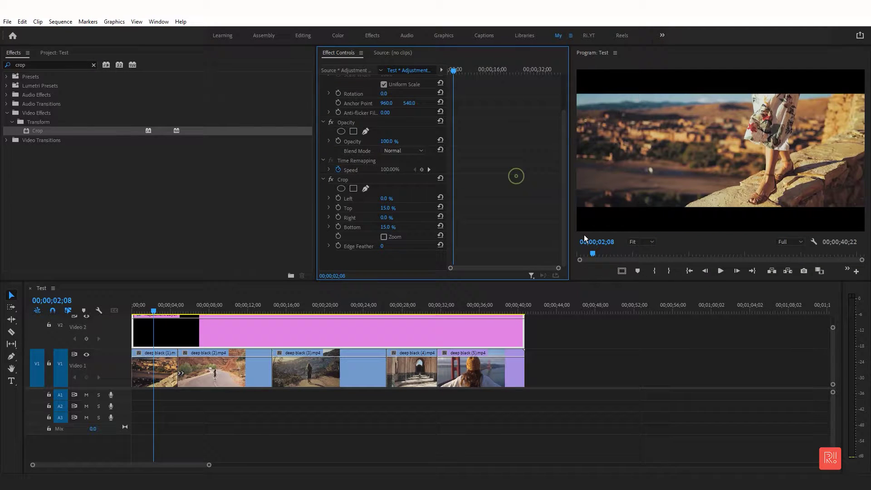
left_click(623, 271)
left_click(623, 271)
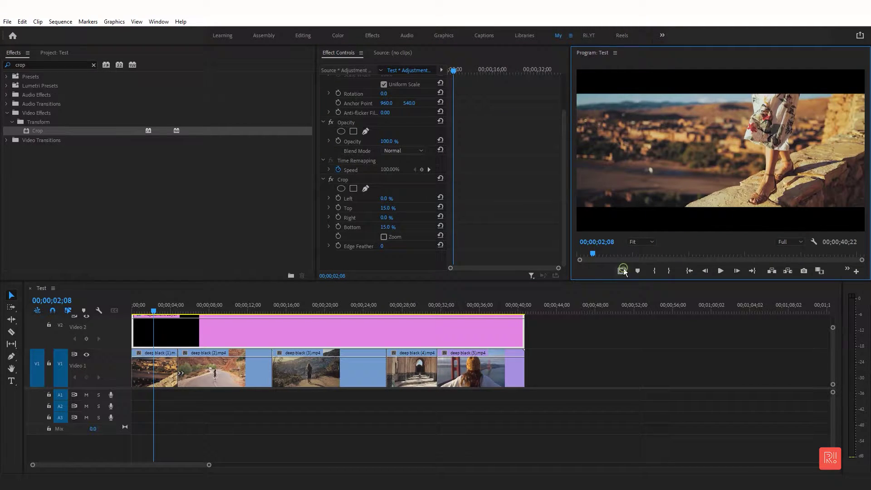
left_click(625, 353)
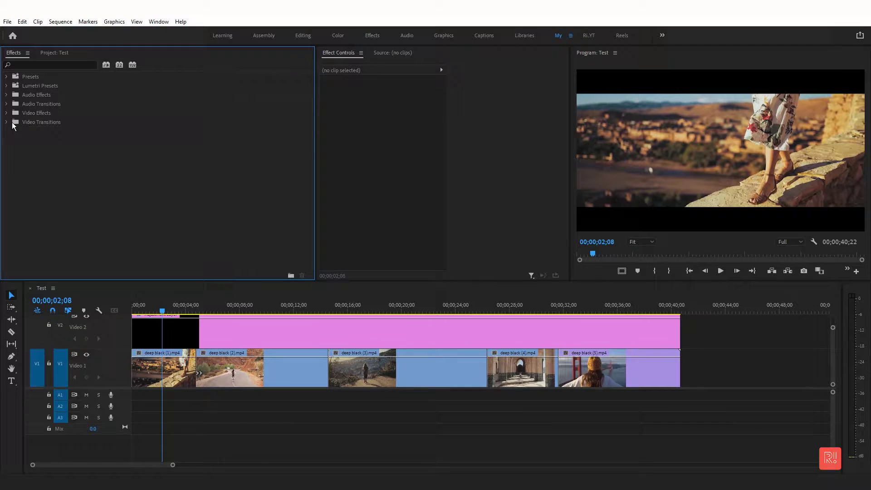
Apply the Dip to Black transition to all four cuts between the Video 1 clips and to the start of deep black (1).mp4.
left_click(7, 122)
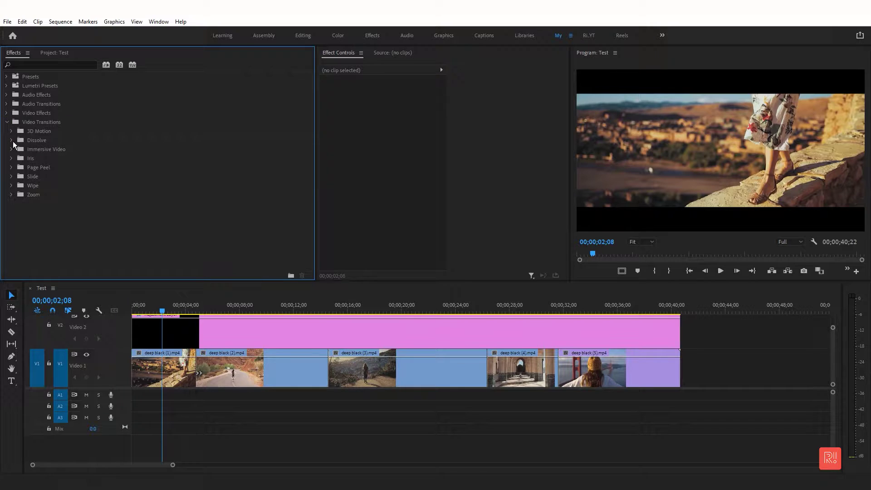
left_click(12, 140)
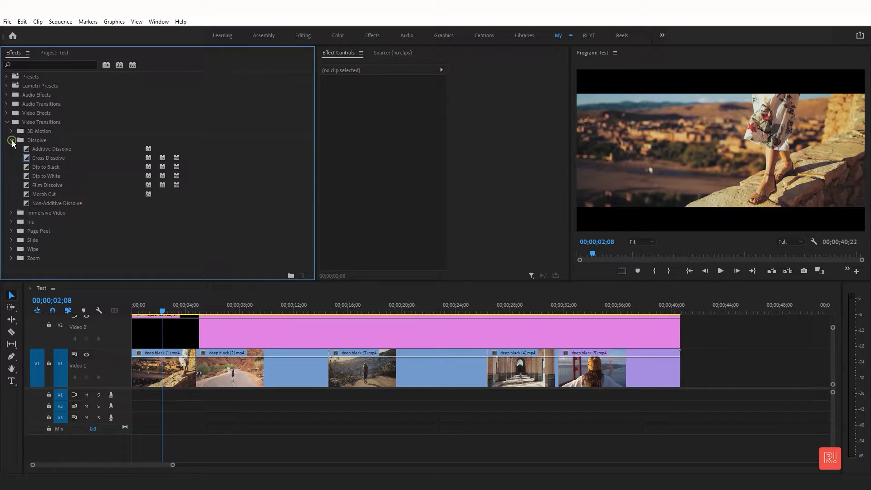
left_click(28, 169)
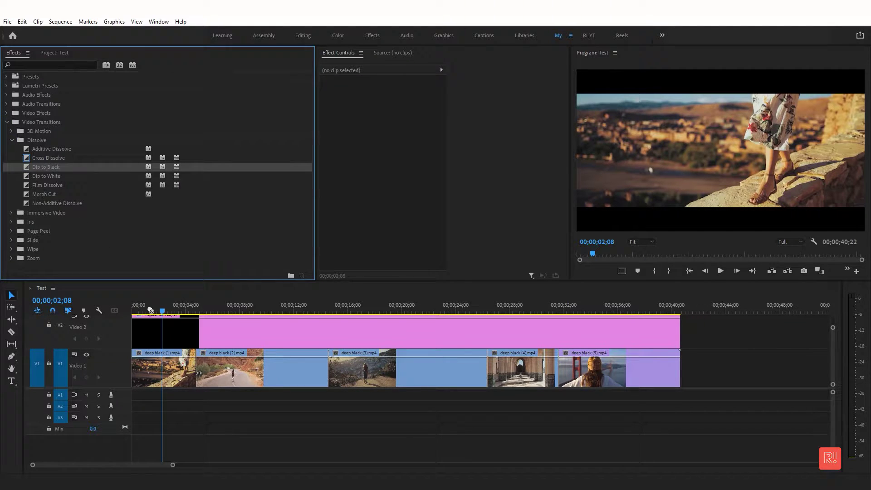
left_click_drag(151, 310, 196, 368)
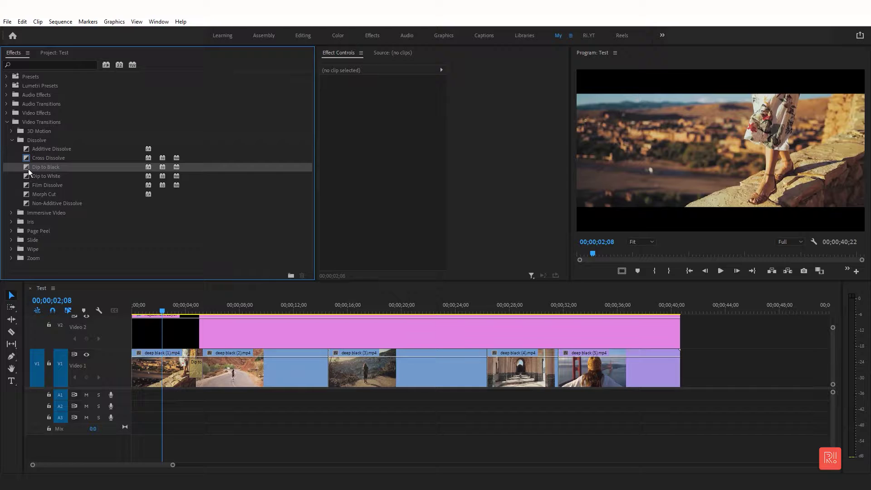
left_click_drag(324, 374, 327, 368)
left_click_drag(499, 370, 489, 368)
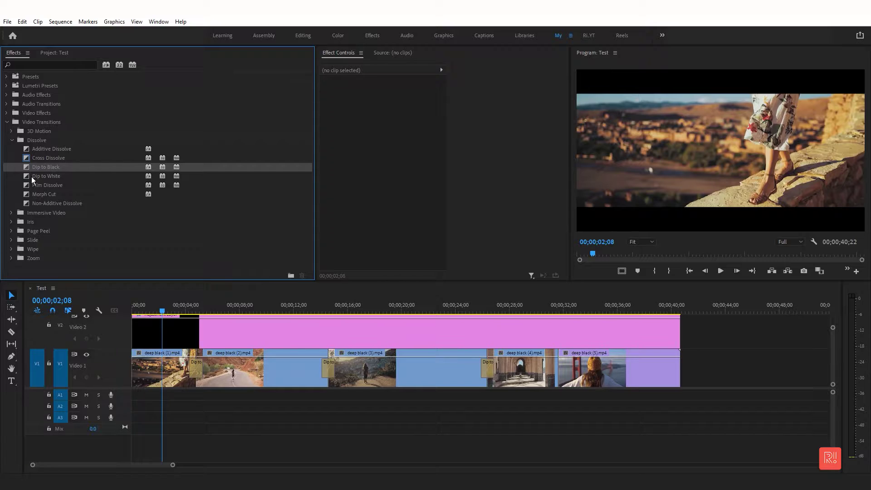
left_click_drag(571, 377, 562, 372)
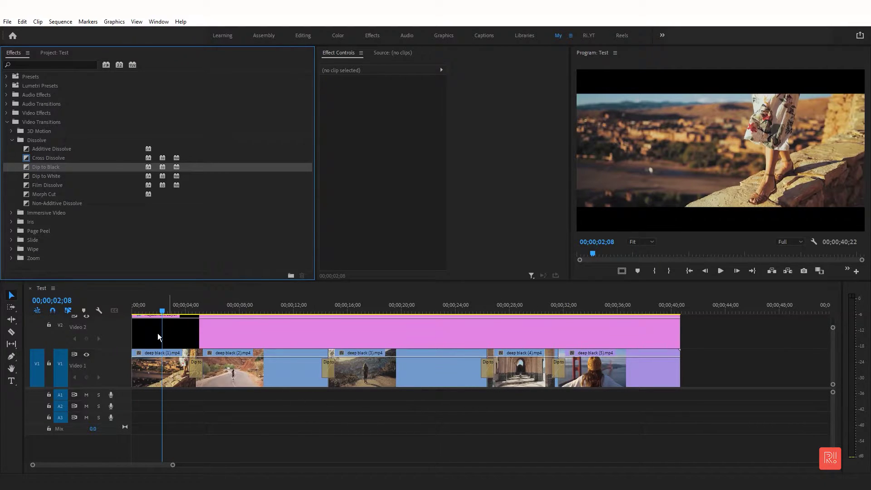
left_click(135, 373)
Using the Pen tool, fade deep black (1).mp4 in and out and fade deep black (2).mp4 in with opacity keyframes down to 0%.
left_click(132, 305)
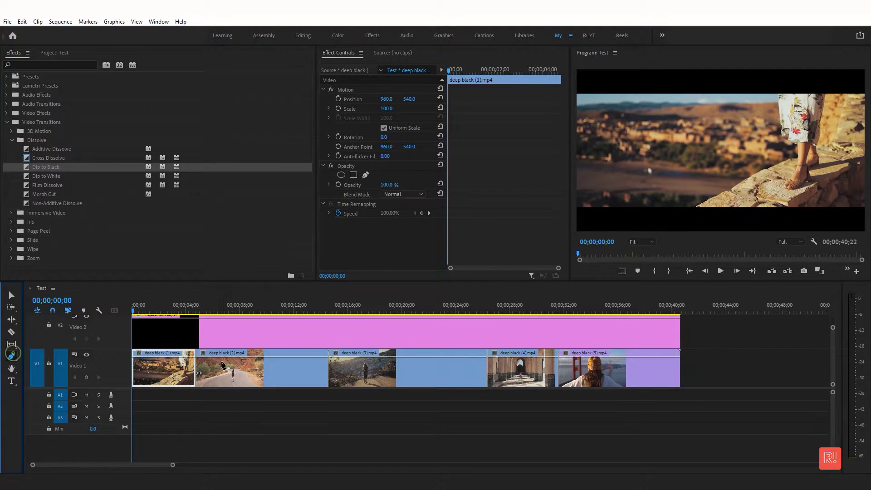
left_click(143, 357)
left_click_drag(132, 358, 133, 384)
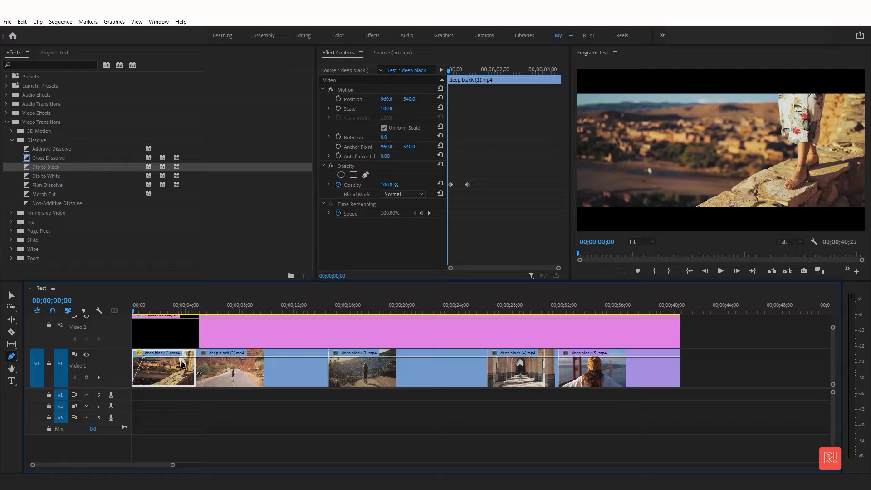
left_click_drag(192, 358, 197, 393)
left_click(208, 357)
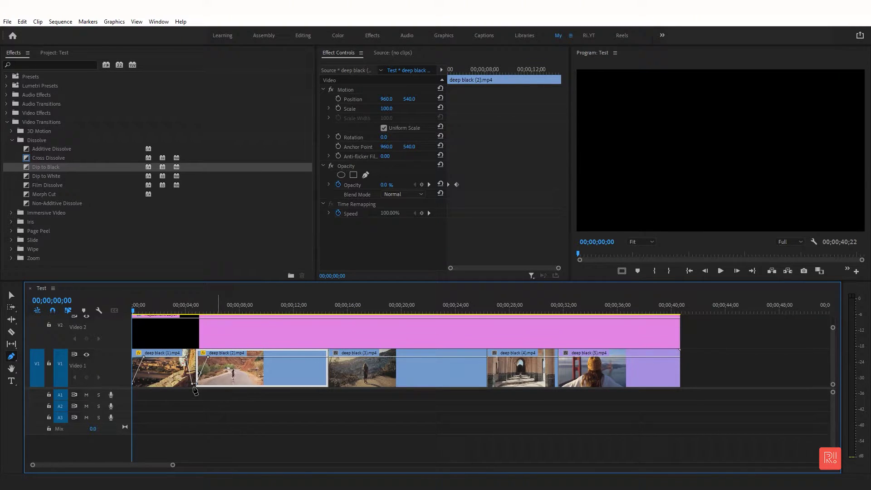
left_click(194, 385)
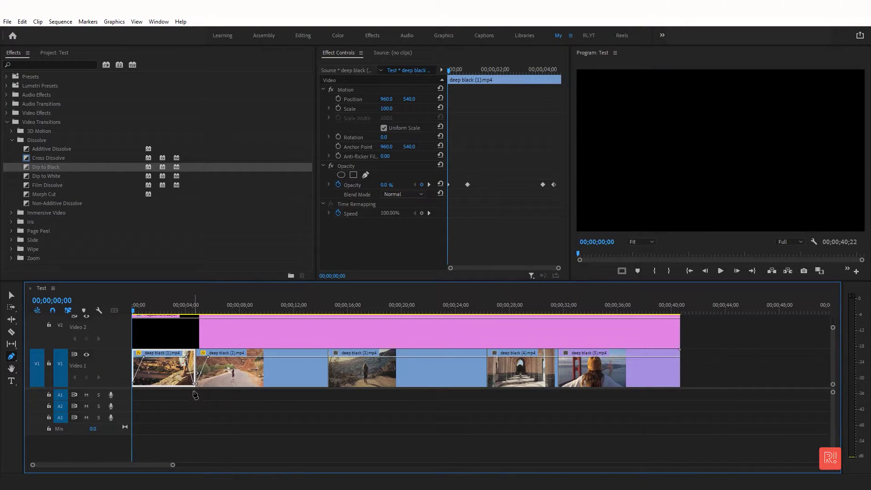
Fade out the end of deep black (2).mp4 and fade in the start of deep black (3).mp4 with opacity keyframes.
left_click(312, 357)
left_click_drag(327, 357, 330, 385)
left_click(338, 362)
left_click(343, 358)
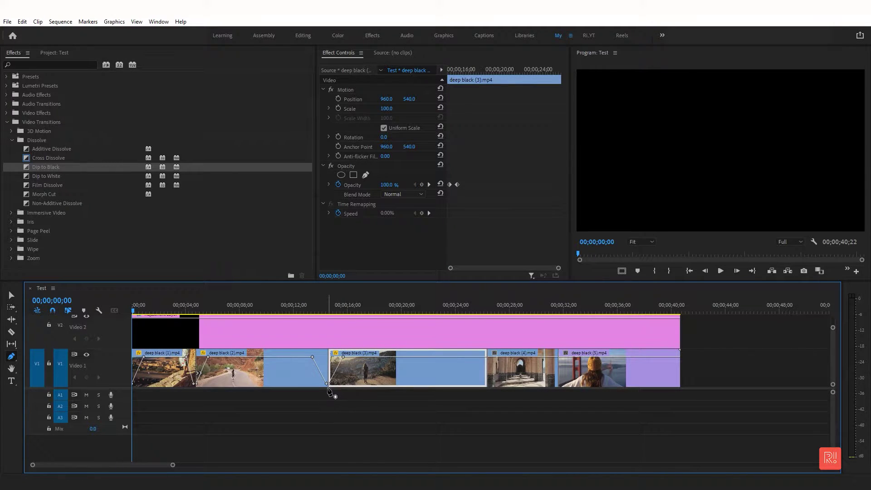
Fade out the end of deep black (3).mp4 and fade in the start of deep black (4).mp4 with opacity keyframes.
left_click(474, 358)
left_click_drag(491, 400, 491, 400)
left_click(500, 358)
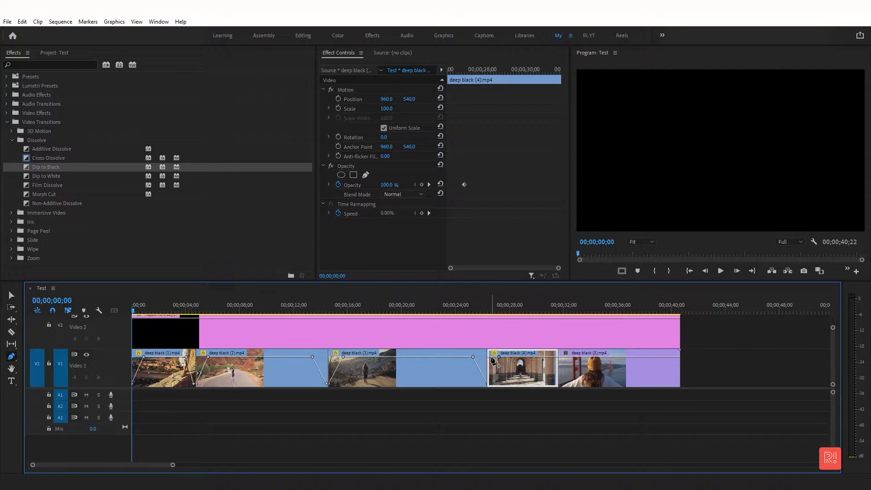
left_click_drag(489, 358, 490, 408)
Fade in the start of deep black (5).mp4 and add an opacity keyframe near the end of deep black (4).mp4.
left_click(575, 358)
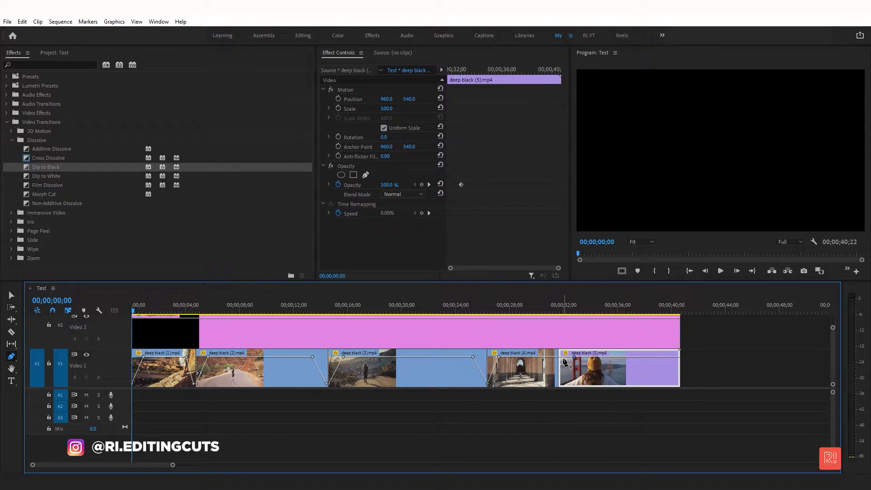
left_click_drag(560, 358, 557, 386)
left_click(548, 358)
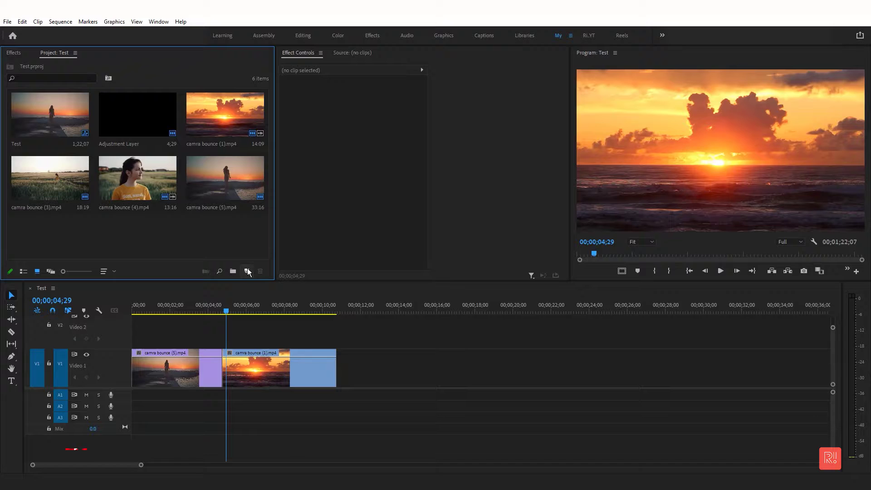
Create a new adjustment layer and place it on Video 2 over the cut between camra bounce (5).mp4 and camra bounce (1).mp4.
left_click(247, 271)
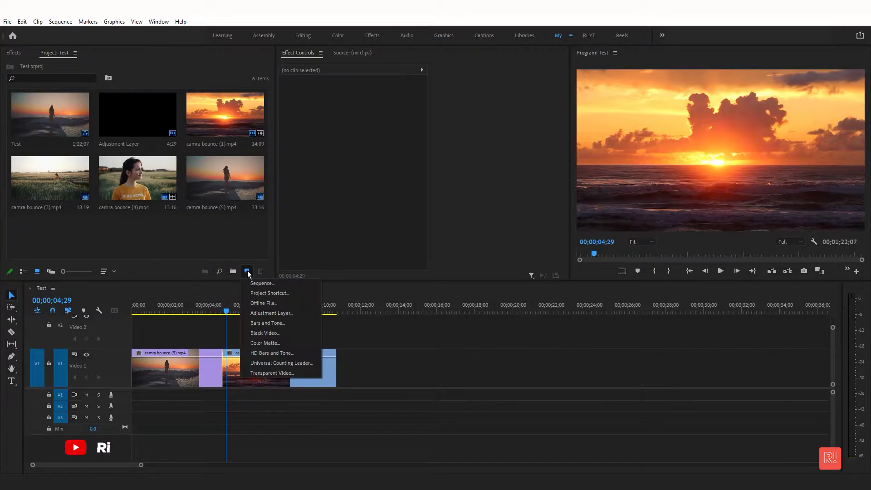
left_click(284, 313)
left_click(440, 280)
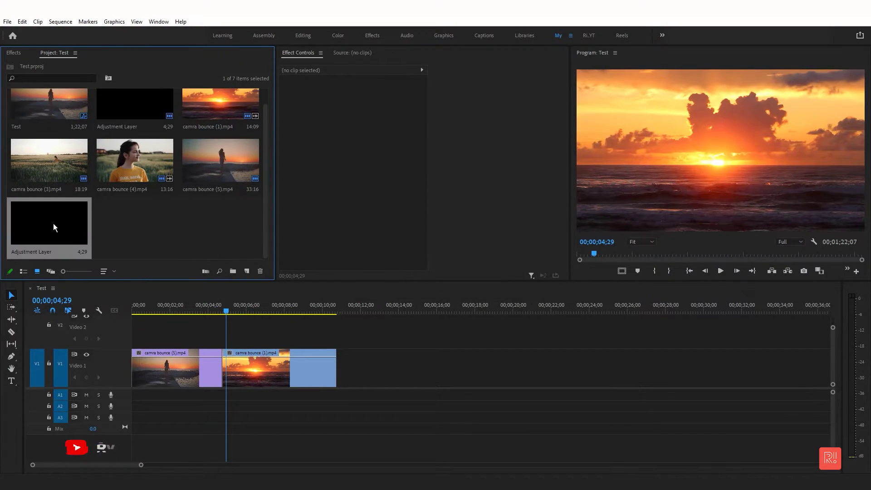
left_click_drag(244, 318, 218, 331)
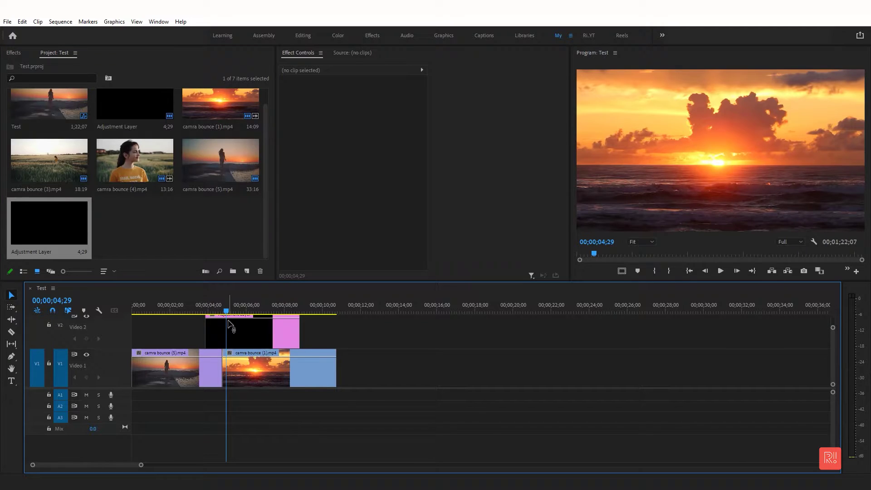
Trim the adjustment layer to about 7 frames, starting at 00;00;04;20 and spanning the cut.
key("equal")
key("equal")
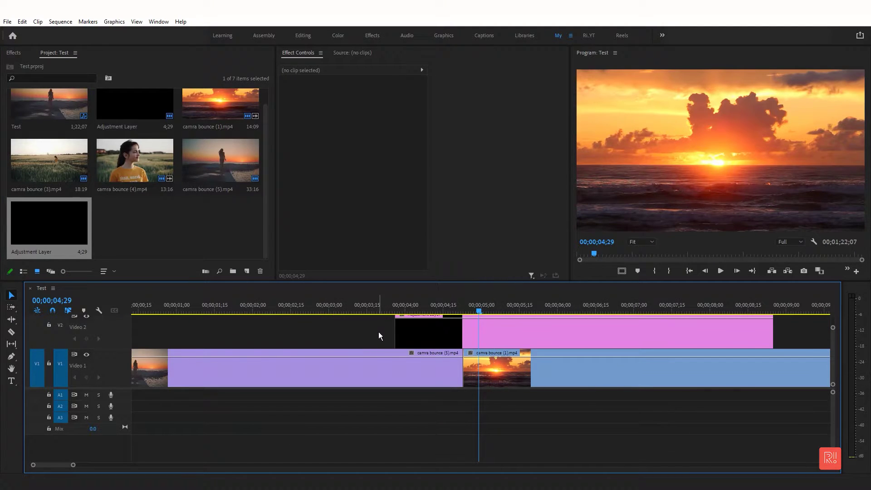
left_click(434, 337)
key("equal")
key("equal")
Add a marker to the adjustment layer at the cut at 00;00;04;23 and change the marker's colour.
left_click(417, 305)
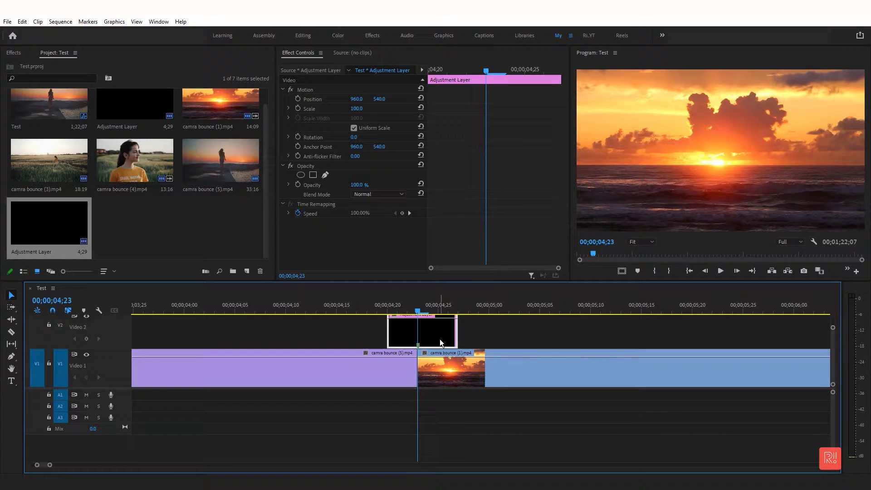
double_click(419, 346)
double_click(401, 245)
left_click(485, 201)
left_click(529, 101)
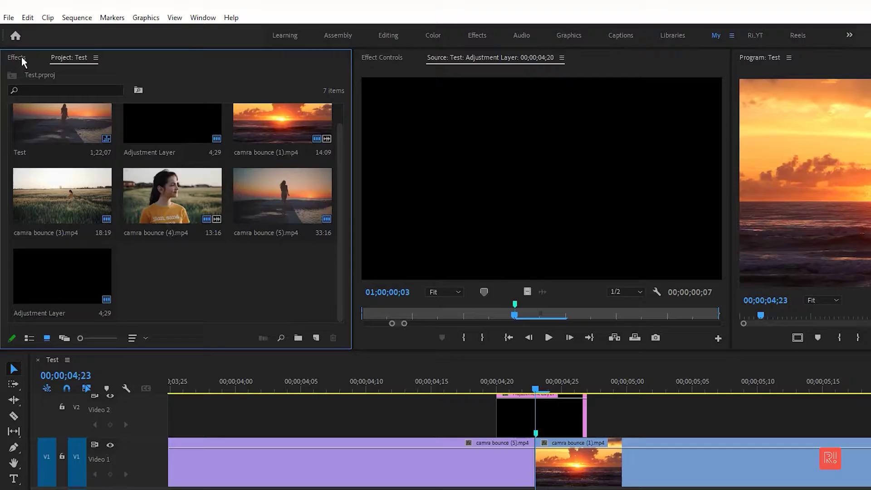
Apply the second Transform effect in the Distort video effects to the short adjustment layer.
left_click(16, 53)
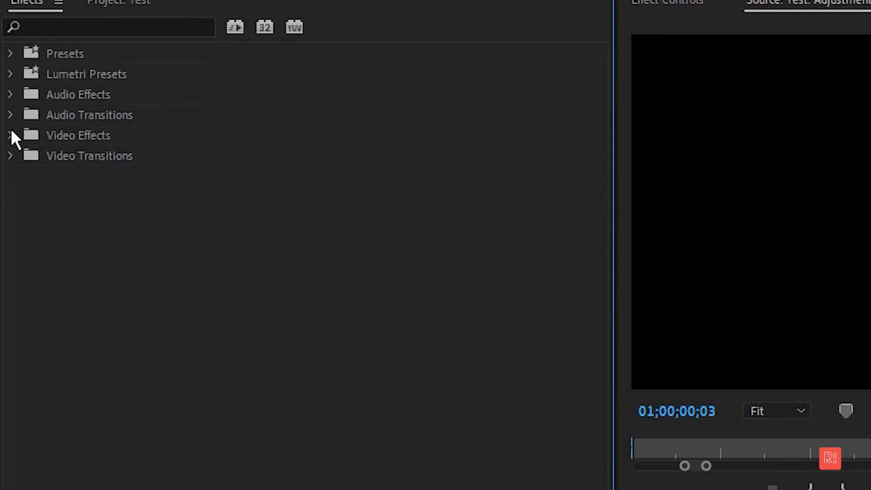
left_click(10, 210)
left_click(28, 157)
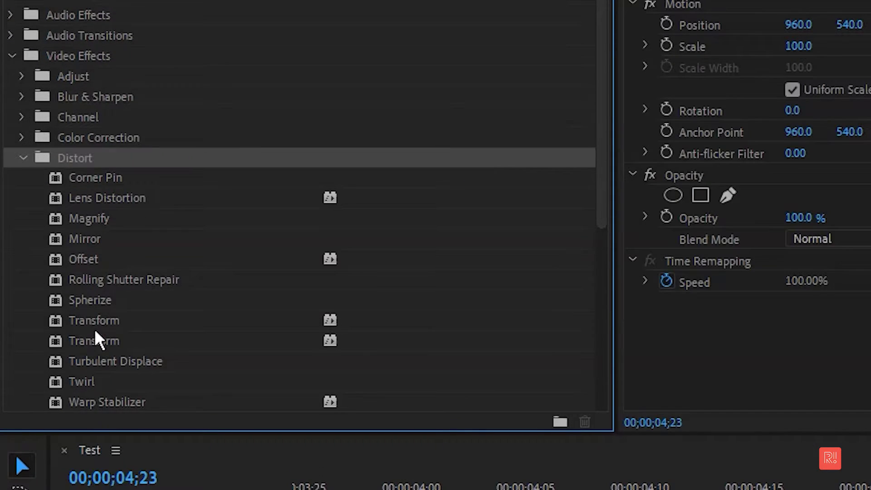
left_click(97, 340)
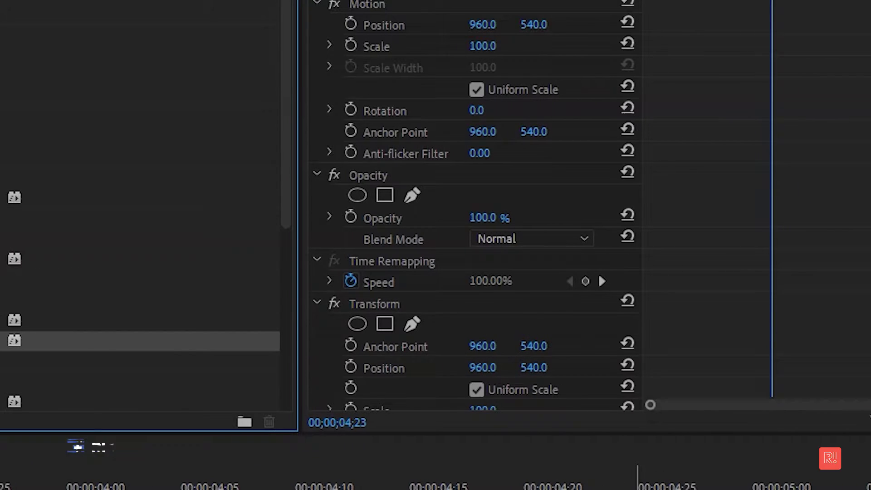
Add a Transform scale keyframe of 100 at the adjustment layer's start, 00;00;04;20.
scroll(723, 227, "down", 3)
scroll(725, 229, "down", 2)
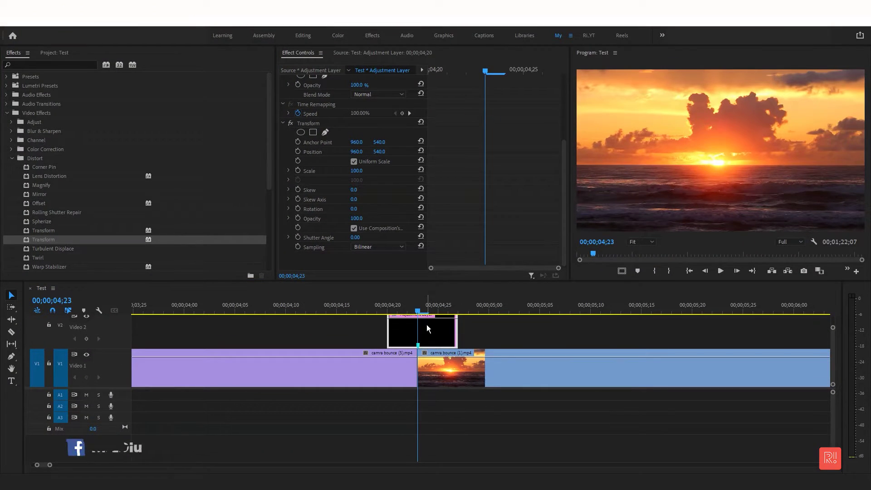
left_click(447, 69)
left_click_drag(437, 69, 426, 70)
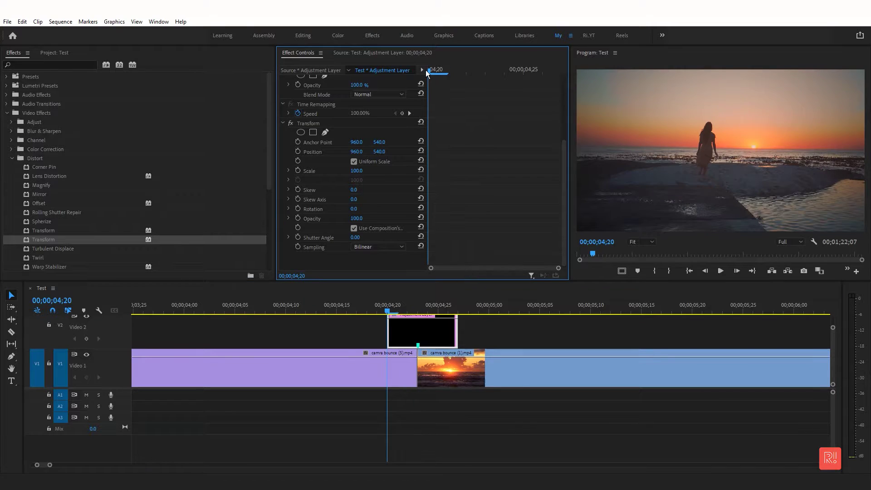
left_click(297, 172)
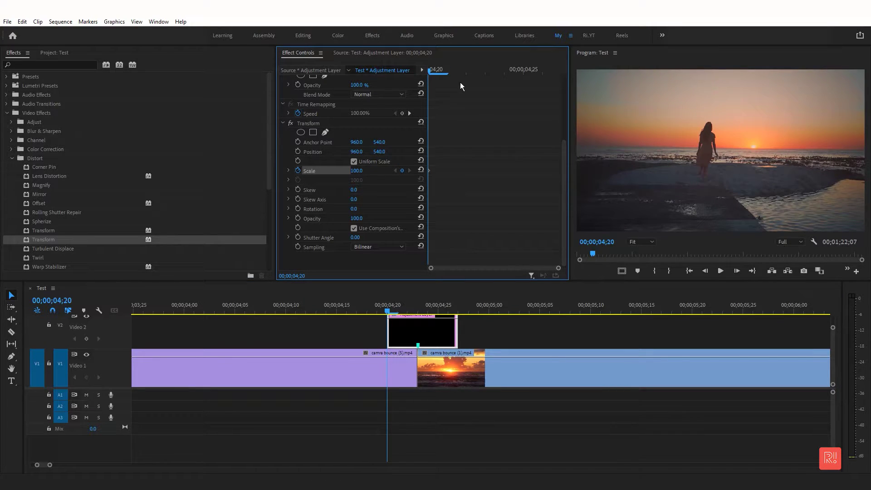
Set a Transform scale keyframe of 130 on the adjustment layer at the cut, 00;00;04;23.
left_click(419, 345)
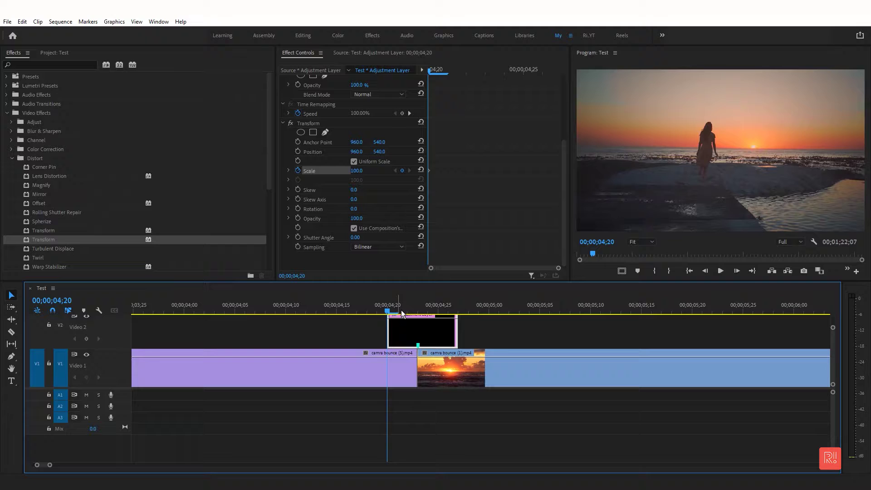
key("Right")
key("Right")
key("Right")
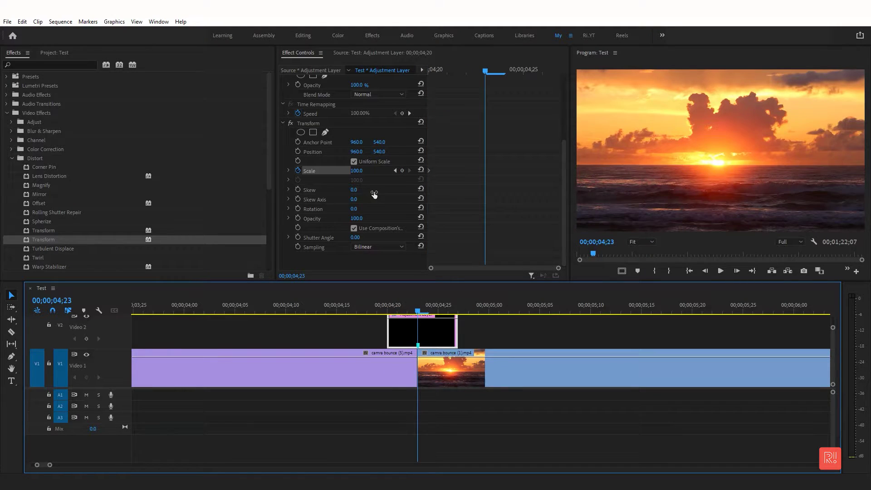
left_click(358, 171)
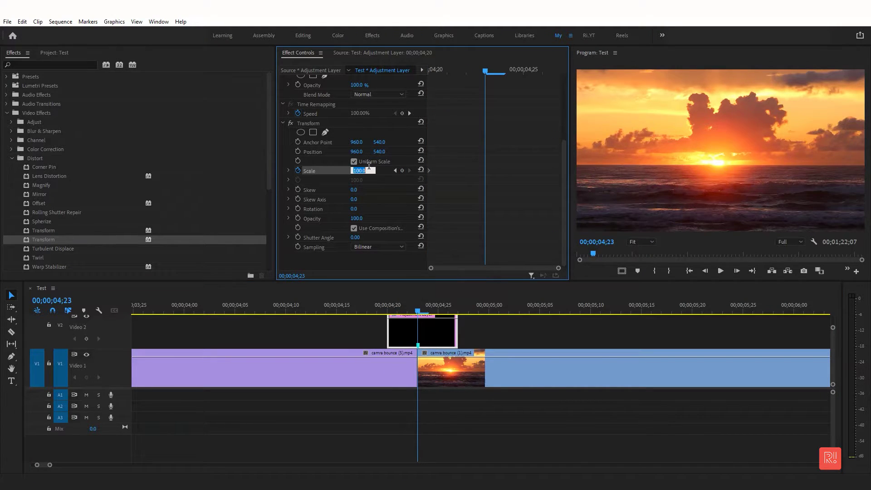
type("130")
key("Return")
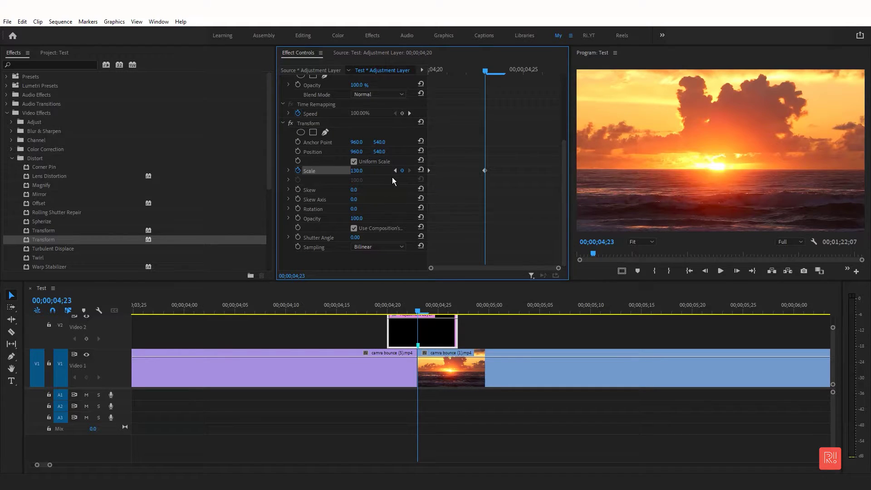
Reset the adjustment layer's Transform scale to its default with a keyframe at its last frame, 00;00;04;26.
left_click(455, 307)
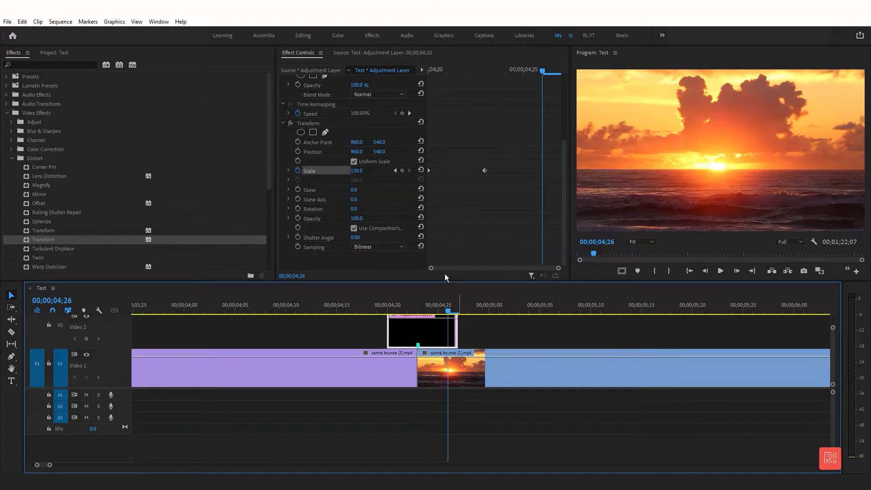
left_click(421, 170)
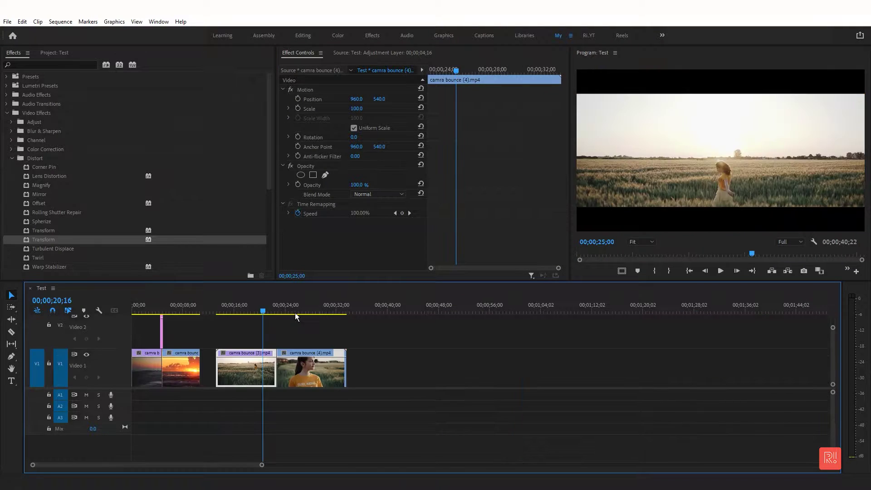
Place the keyframed adjustment layer on Video 2 over the cut between camra bounce (3).mp4 and camra bounce (4).mp4.
left_click_drag(298, 313, 282, 313)
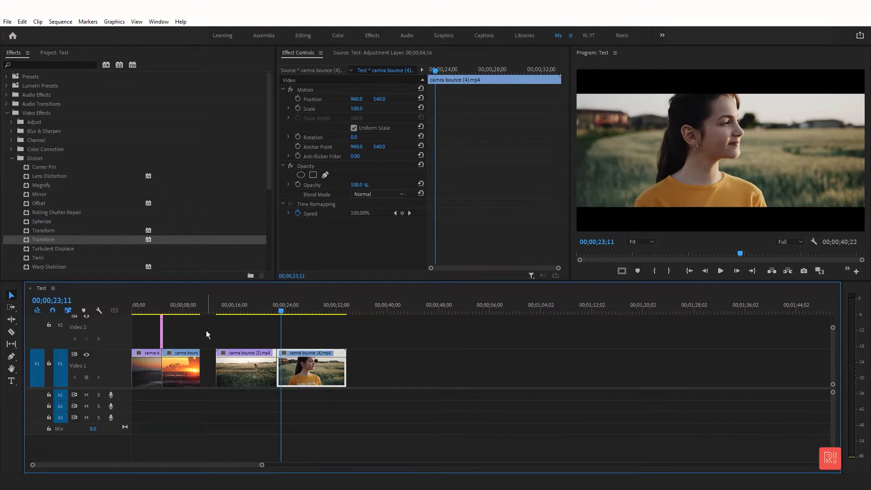
left_click_drag(202, 327, 280, 337)
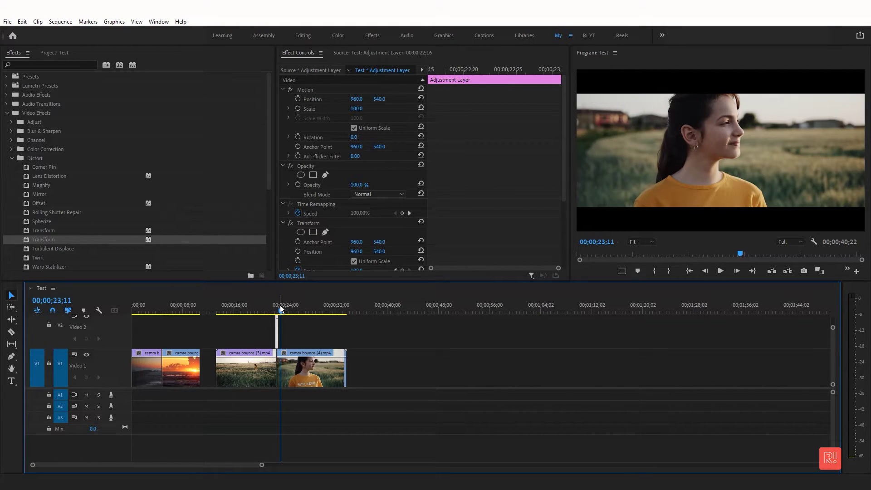
key("=")
key("=")
key("=")
key("=")
key("equal")
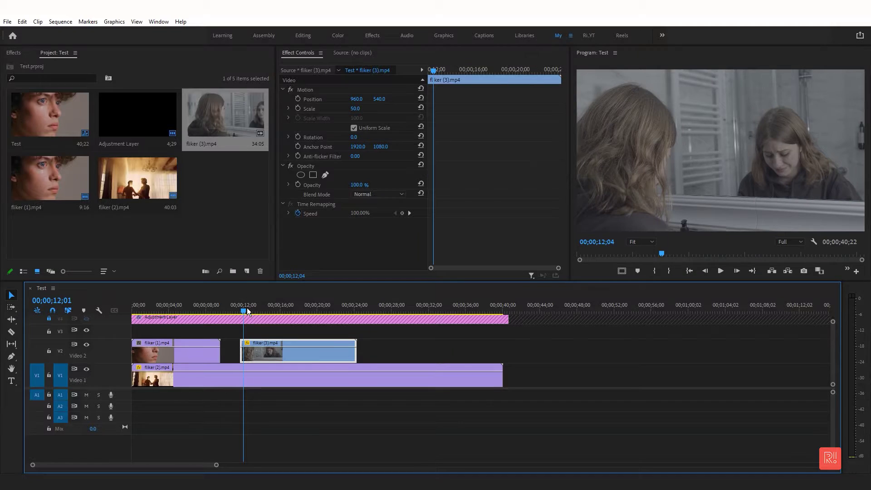
In the flicker sequence, cut fliker (1).mp4 on Video 2 at 00;00;00;03.
left_click(247, 309)
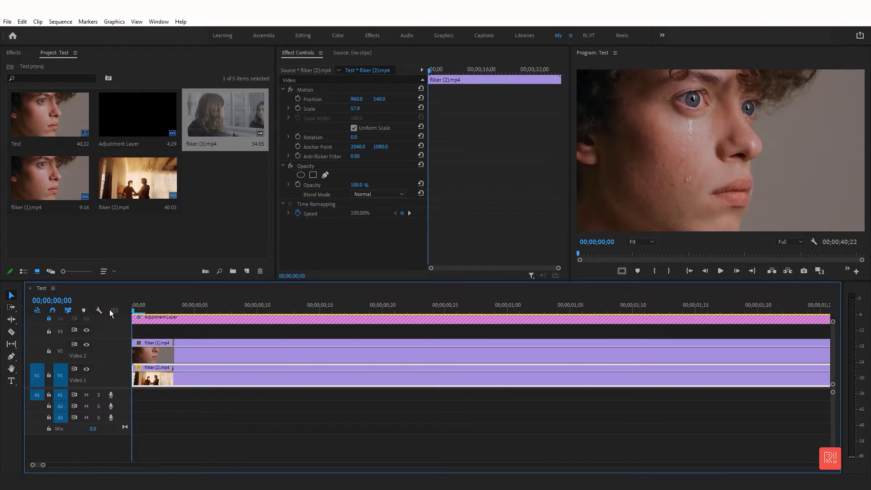
key("Right")
key("Right")
key("Right")
key("c")
left_click(170, 357)
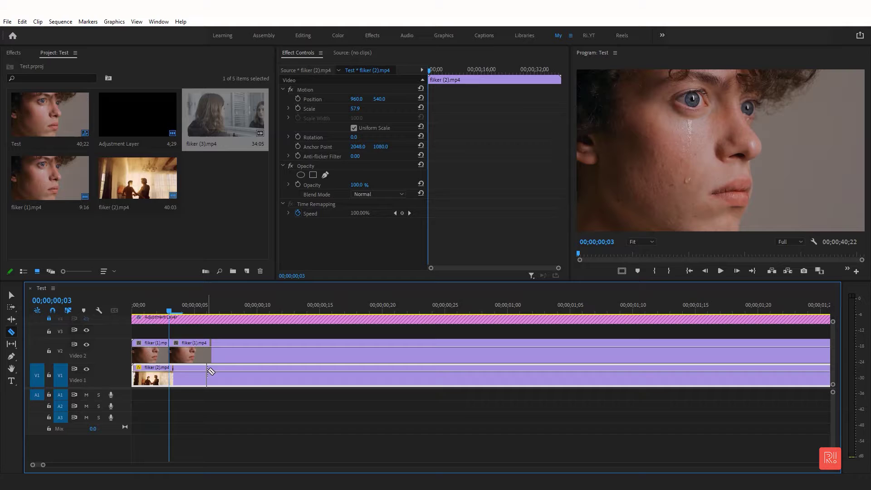
Cut fliker (1).mp4 again three frames further on and delete the piece between the two cuts.
key("Right")
key("Right")
key("Right")
left_click(207, 356)
key("v")
left_click(181, 345)
key("Delete")
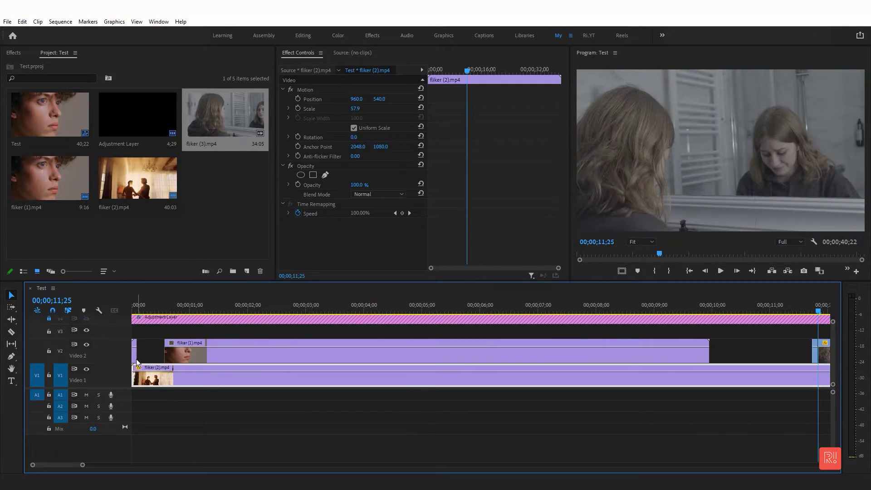
Place the three-frame piece on Video 3 above the start of fliker (1).mp4 as a guide and cut the clip at the guide's end.
left_click_drag(136, 358, 178, 359)
key("c")
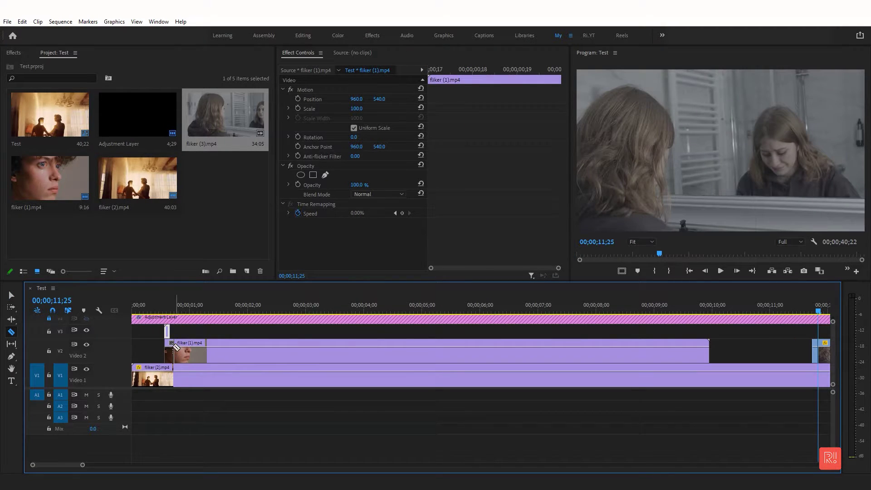
left_click(171, 350)
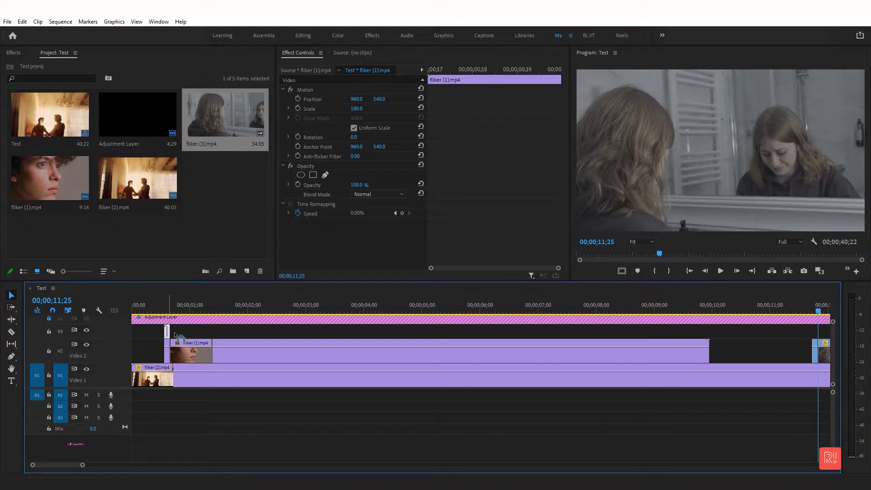
Cut three more three-frame pieces from fliker (1).mp4, shifting the guide piece along Video 3 for each cut.
left_click_drag(175, 335, 180, 336)
key("c")
left_click(177, 352)
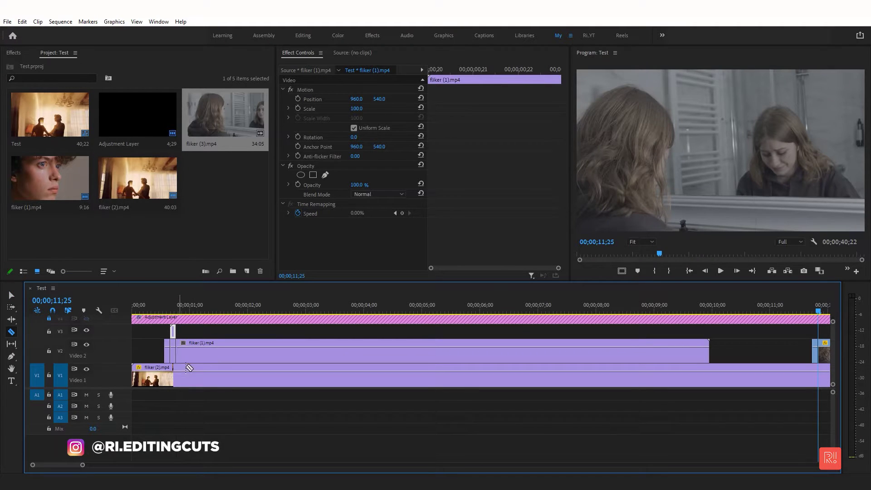
left_click_drag(174, 333, 180, 333)
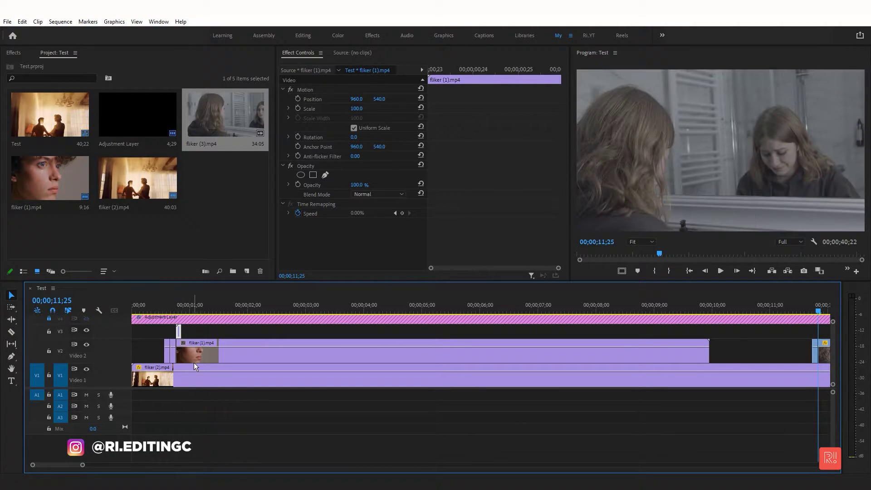
key("c")
left_click(181, 351)
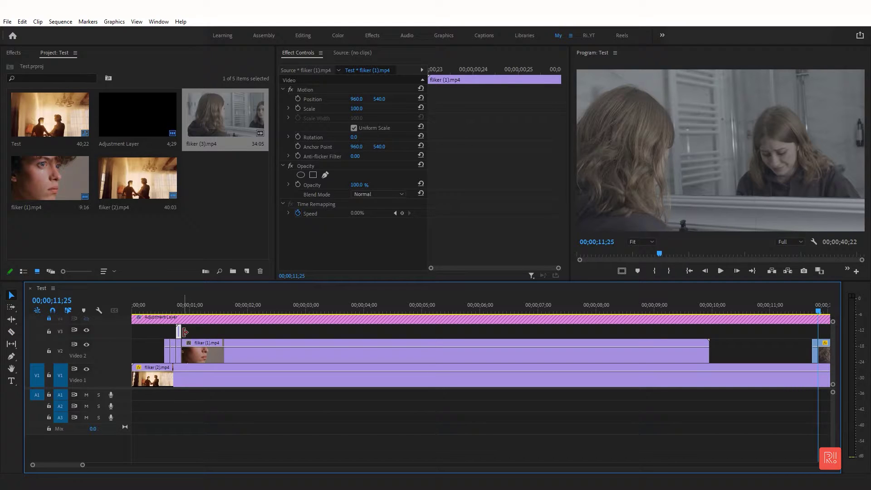
left_click_drag(183, 337, 188, 337)
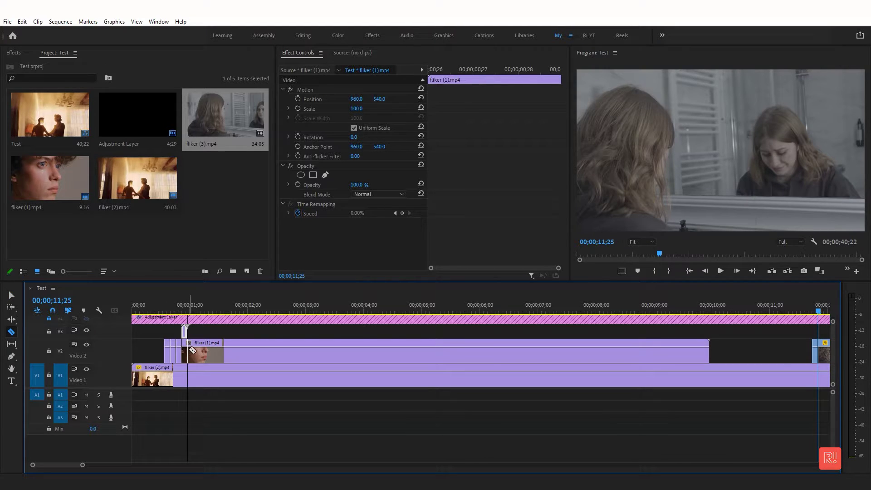
left_click(193, 354)
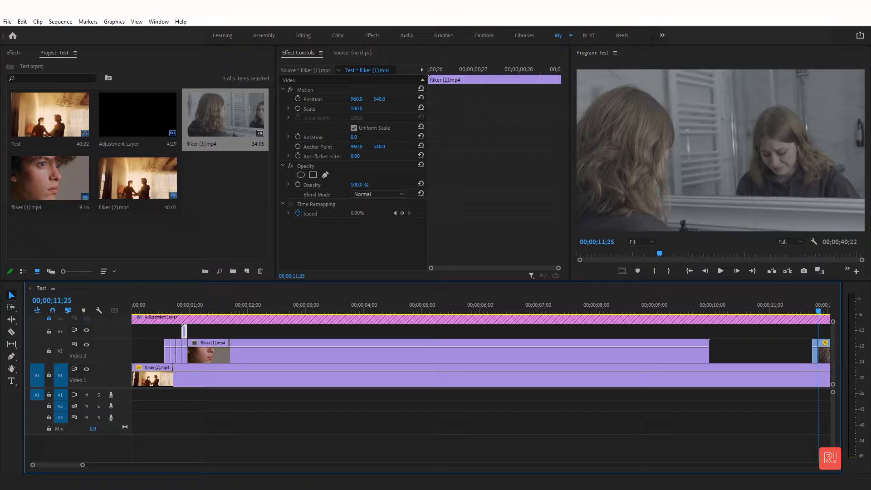
Select the uncut remainders of fliker (1).mp4 and fliker (3).mp4 and move them clear of the short pieces.
key("minus")
left_click(454, 352, "shift")
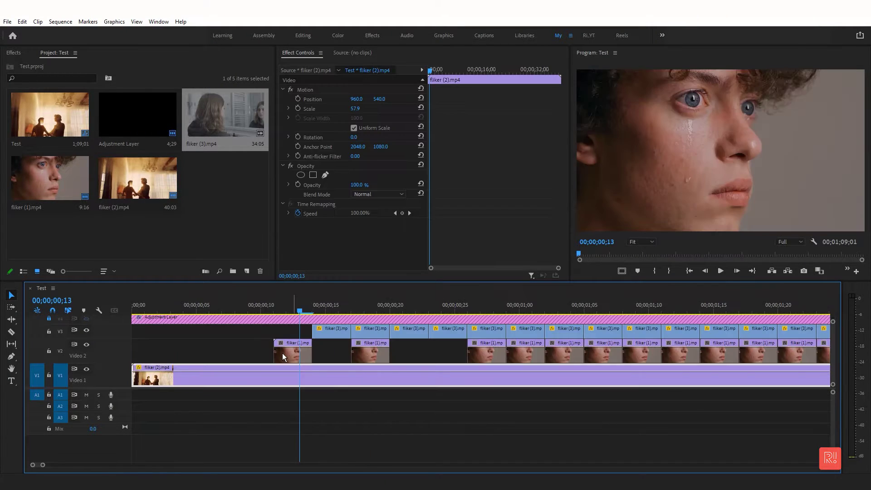
Place the first fliker (1) piece on Video 2 at 00;00;00;09 and the first fliker (3) piece on Video 3 at 00;00;00;13.
left_click_drag(283, 353, 261, 353)
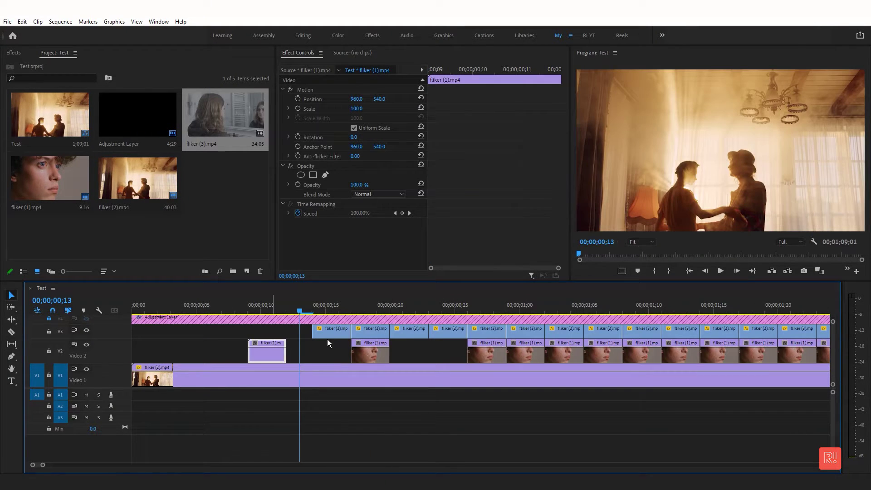
left_click_drag(313, 333, 306, 335)
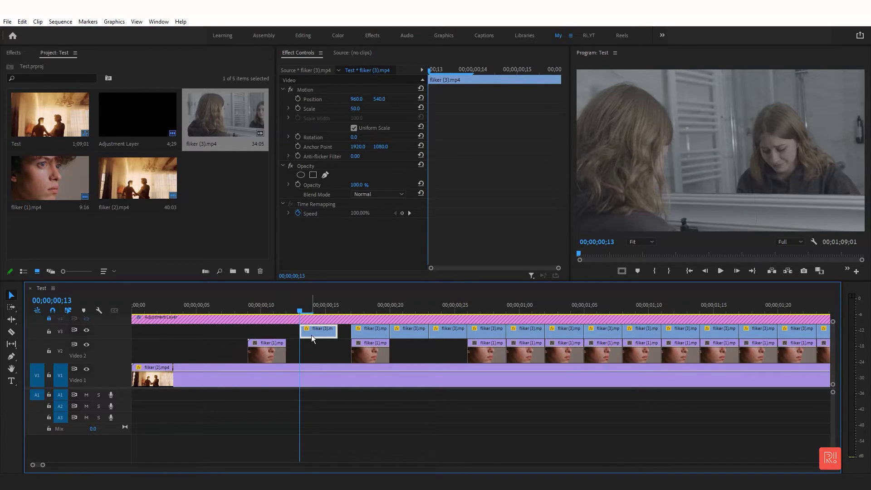
left_click_drag(312, 335, 317, 339)
left_click(371, 334)
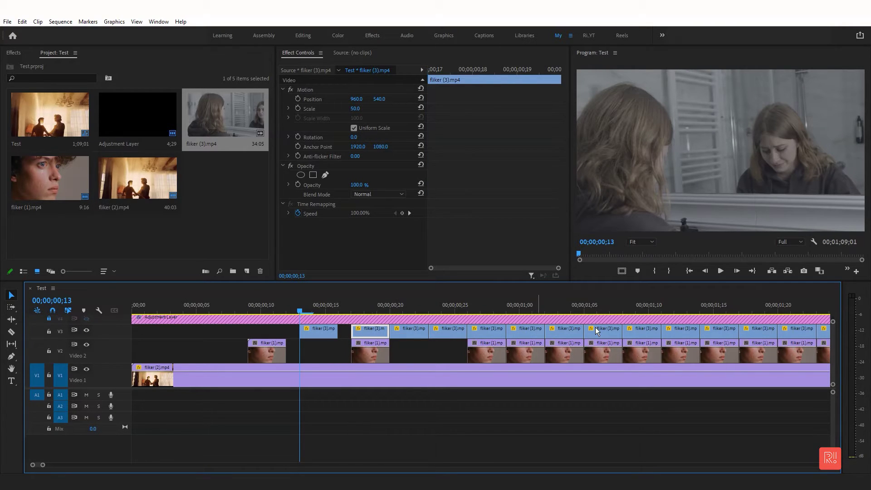
Shift the remaining fliker (3) pieces on Video 3 along so they start after the second fliker (1) piece.
left_click_drag(60, 465, 66, 465)
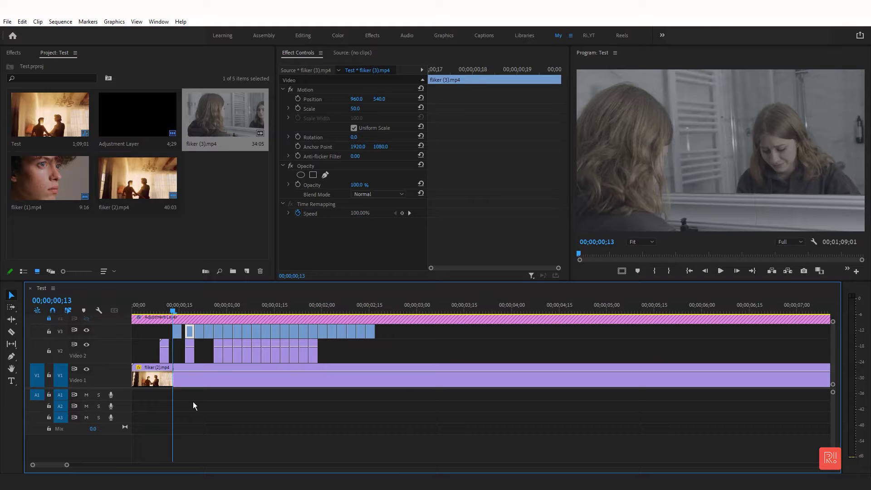
left_click_drag(348, 329, 224, 335)
left_click(202, 349)
left_click_drag(170, 311, 190, 314)
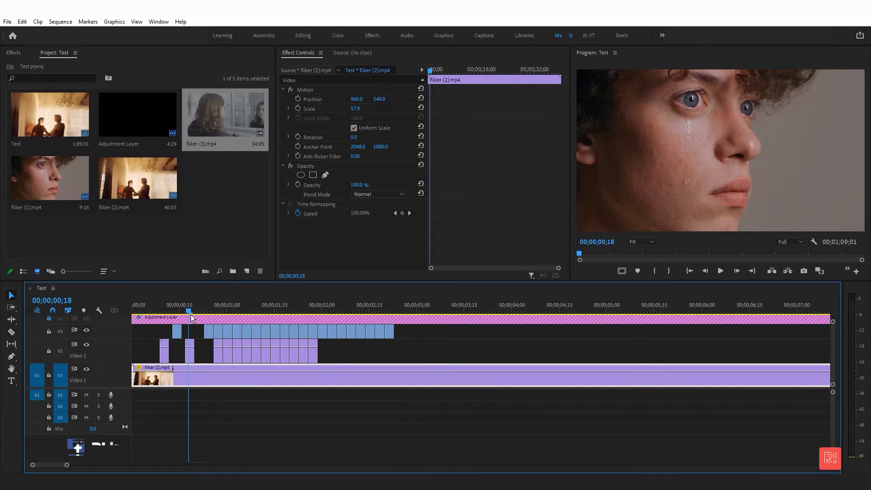
Spread the next flicker pieces with gaps, alternating fliker (3) on Video 3 and fliker (1) on Video 2 up to about 00;00;02;09.
left_click_drag(422, 330, 212, 334)
left_click_drag(323, 337, 450, 338)
left_click(377, 353)
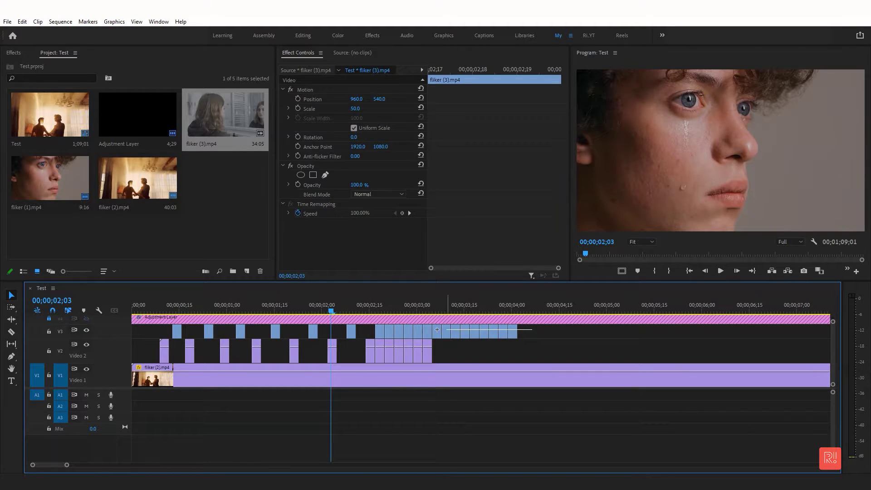
Shift the remaining pieces on both tracks further along and leave the next fliker (3) piece at 00;00;02;19.
left_click_drag(458, 351, 379, 359)
left_click_drag(380, 356, 408, 357)
left_click_drag(379, 333, 547, 333)
left_click(382, 311)
left_click(560, 349)
left_click_drag(423, 335, 414, 335)
Move the following pieces along on both tracks and place the next fliker (1) piece at 00;00;02;25.
left_click_drag(486, 354, 408, 356)
left_click_drag(544, 335, 407, 335)
left_click_drag(409, 334, 418, 334)
key("=")
left_click_drag(644, 353, 547, 352)
left_click_drag(556, 352, 582, 352)
left_click_drag(532, 353, 525, 353)
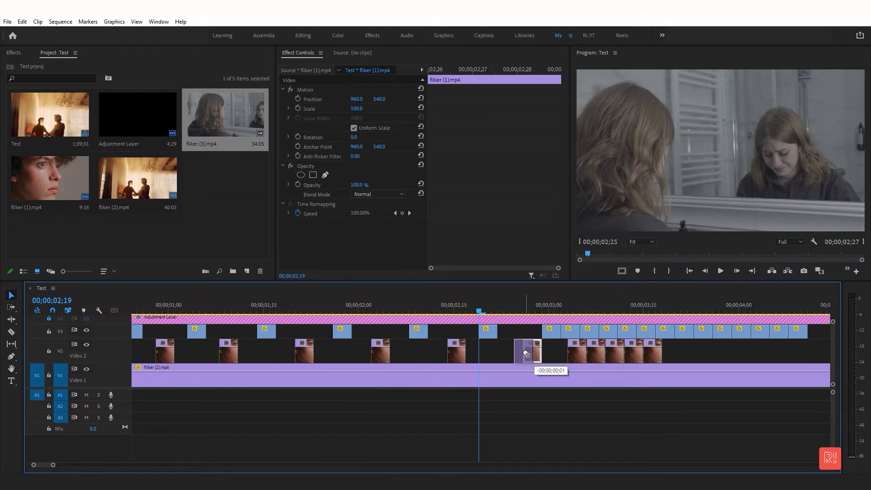
Continue alternating the spaced fliker (3) and fliker (1) pieces past 00;00;03;00 by moving the remaining pieces along.
left_click_drag(45, 466, 47, 467)
left_click_drag(631, 335, 347, 332)
left_click_drag(347, 333, 377, 356)
left_click_drag(396, 357, 427, 356)
left_click_drag(493, 354, 424, 359)
left_click_drag(453, 361, 479, 361)
left_click_drag(536, 358, 489, 353)
left_click_drag(507, 353, 546, 354)
Space out the last fliker (1) pieces on Video 2 up to about 00;00;04;08, alternating with the fliker (3) pieces.
left_click_drag(489, 334, 388, 334)
left_click_drag(566, 354, 406, 356)
left_click_drag(488, 353, 501, 353)
left_click_drag(508, 334, 437, 334)
left_click_drag(581, 348, 451, 334)
left_click(417, 357)
left_click_drag(615, 357, 461, 350)
left_click_drag(463, 352, 482, 353)
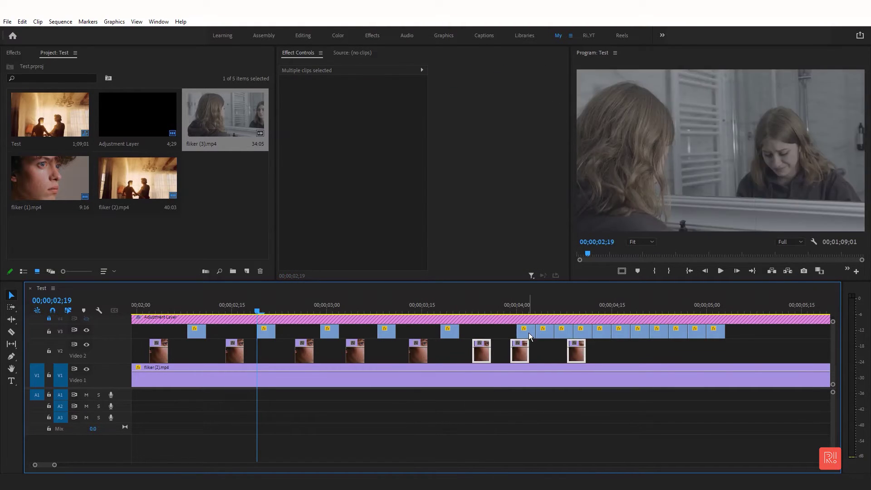
Move the next fliker (3) piece about four frames earlier and delete the leftover fliker (3) pieces on Video 3.
left_click_drag(527, 334, 501, 334)
left_click_drag(745, 323, 599, 358)
left_click_drag(753, 356, 601, 331)
key("Delete")
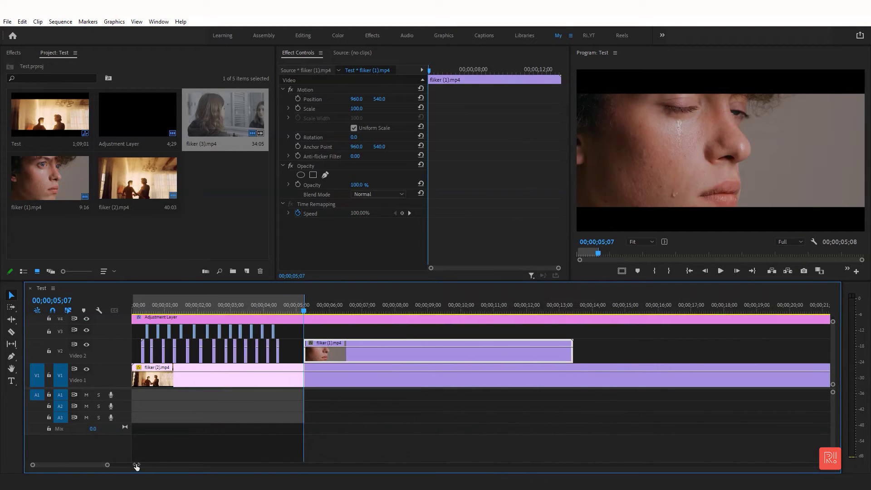
Move the uncut remainder of fliker (1).mp4 directly after the last flicker piece on Video 2 and play back the join.
left_click_drag(136, 465, 92, 465)
left_click(356, 350)
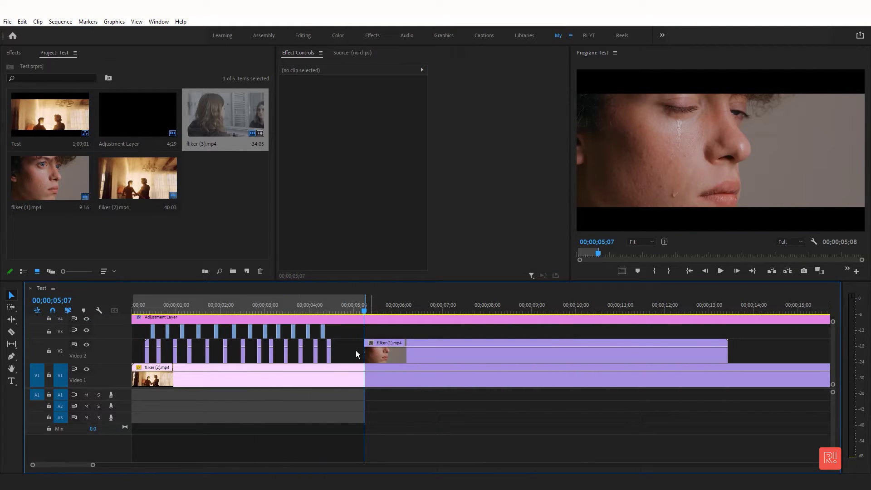
left_click_drag(391, 353, 359, 347)
left_click(331, 304)
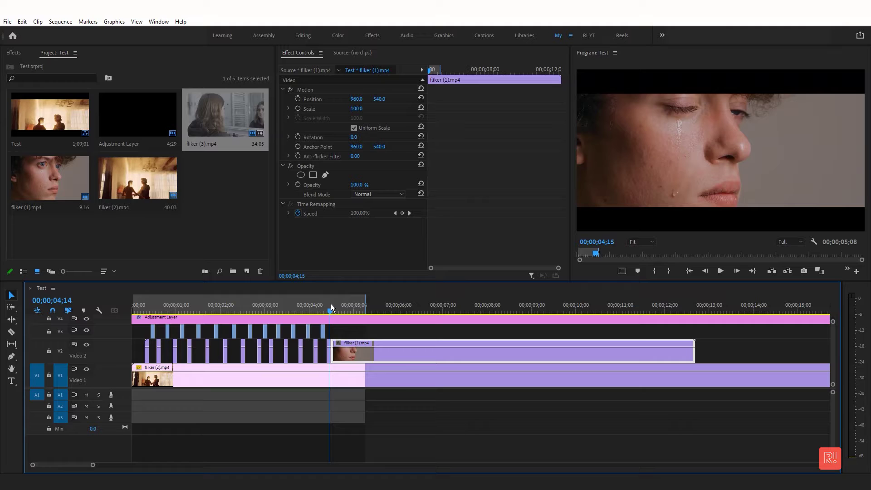
key("space")
key("space")
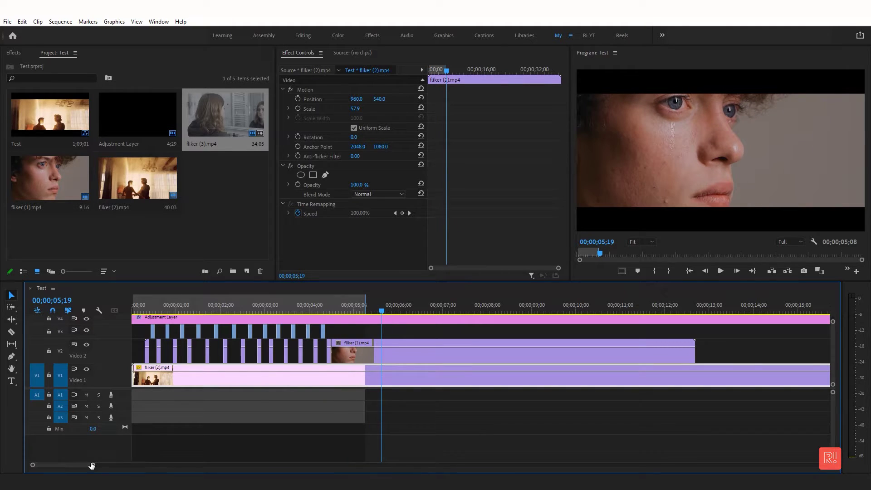
Move the uncut remainder of fliker (3).mp4 onto Video 3 so it starts at 00;00;05;19.
key("minus")
key("minus")
key("minus")
scroll(300, 450, "down", 1)
left_click_drag(588, 356, 226, 330)
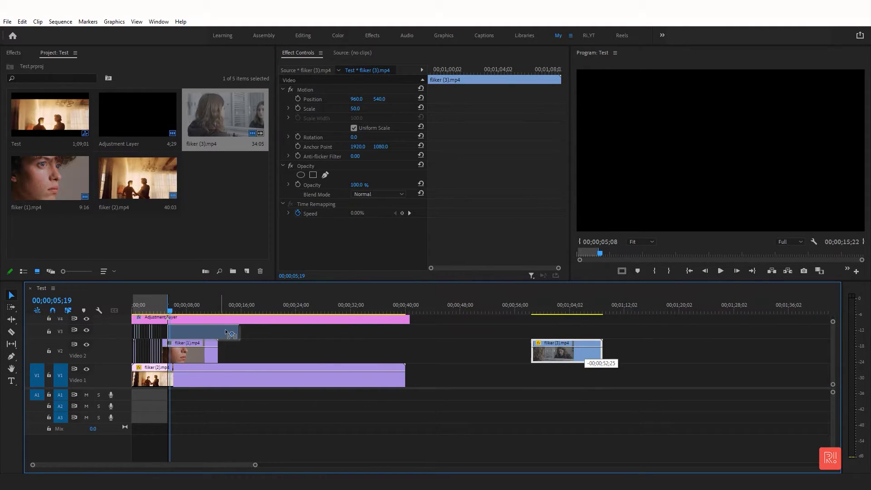
left_click_drag(256, 469, 253, 468)
key("equal")
key("equal")
key("equal")
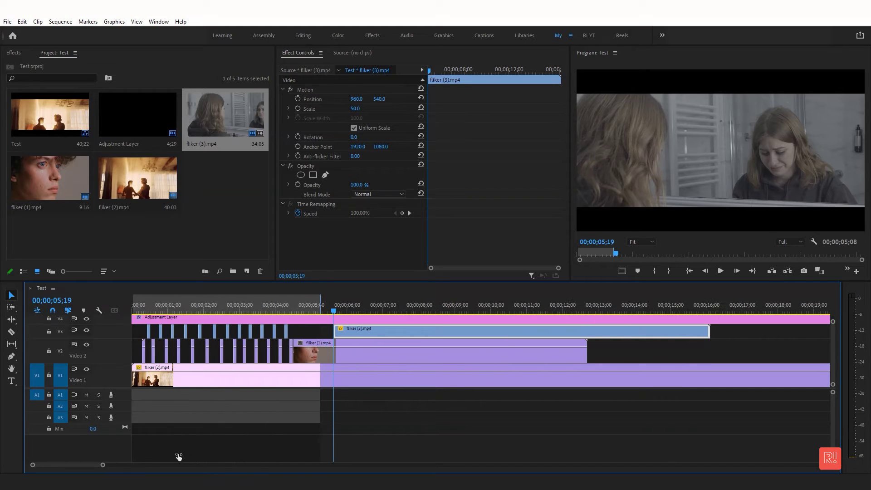
Play back the end of the flicker sequence to check the change from fliker (1).mp4 to fliker (3).mp4.
left_click(301, 308)
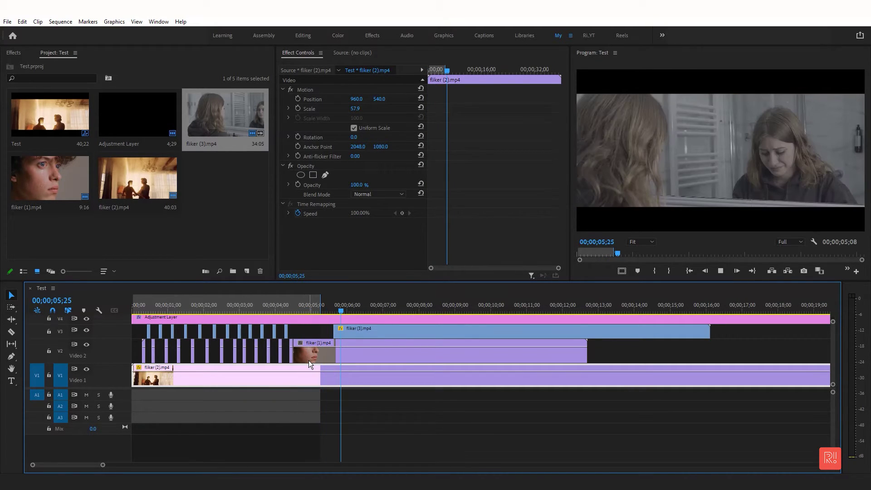
left_click(422, 308)
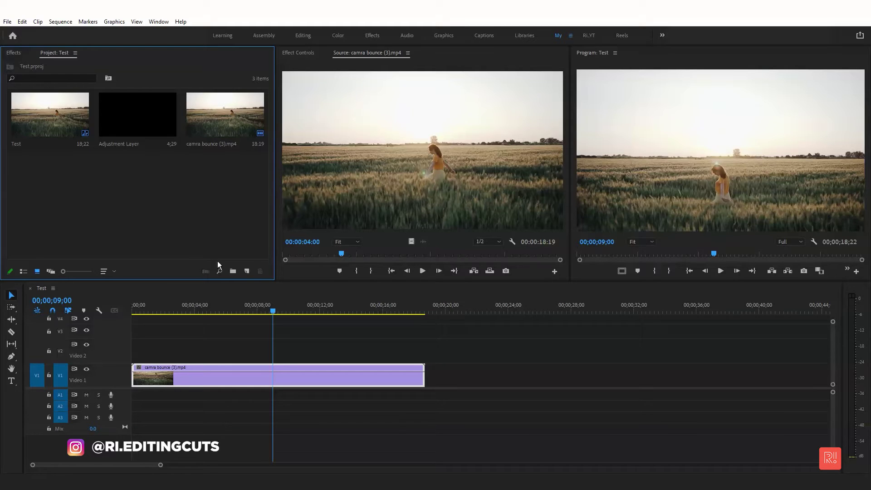
Create a 1920 x 1080 adjustment layer and place it on Video 2, extended to cover the whole camra bounce (3).mp4 clip.
left_click(247, 271)
left_click(271, 310)
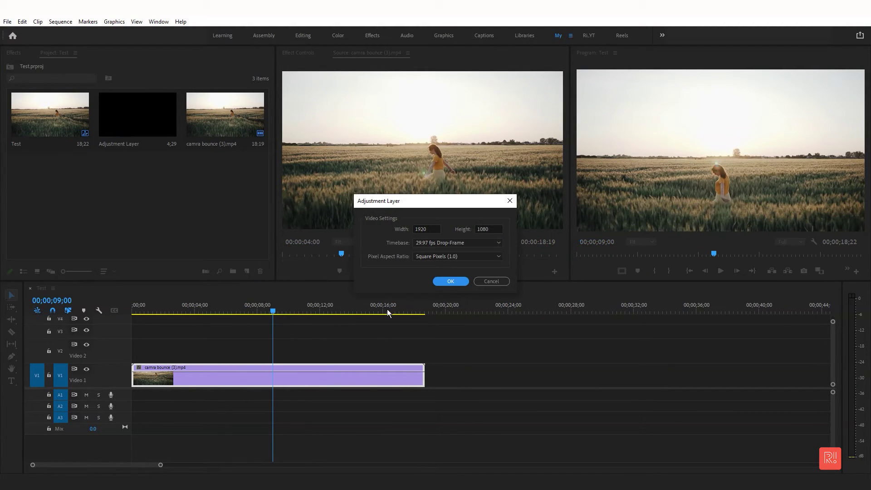
left_click(451, 281)
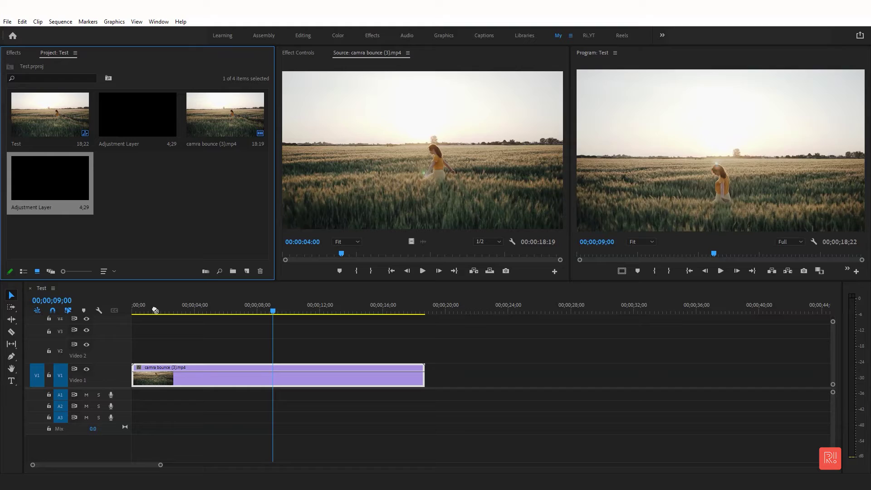
left_click_drag(155, 310, 134, 352)
left_click_drag(208, 354, 425, 352)
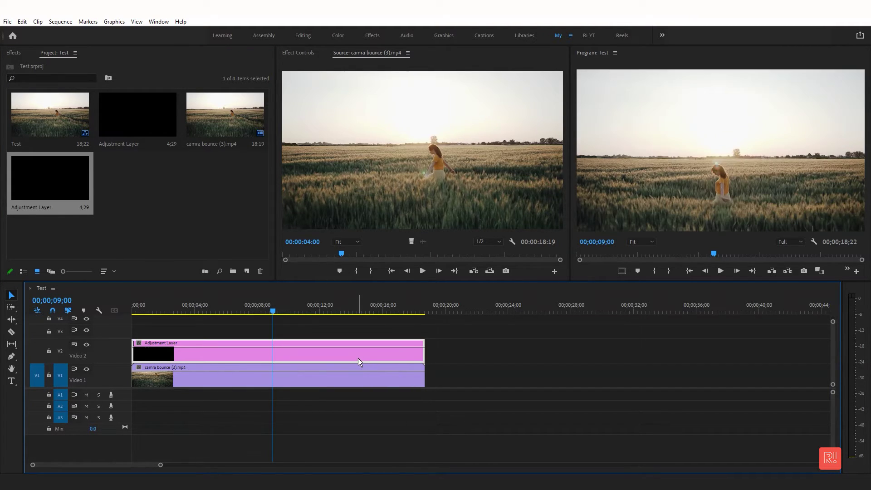
Find the Crop effect and apply it to the adjustment layer on Video 2.
left_click(14, 53)
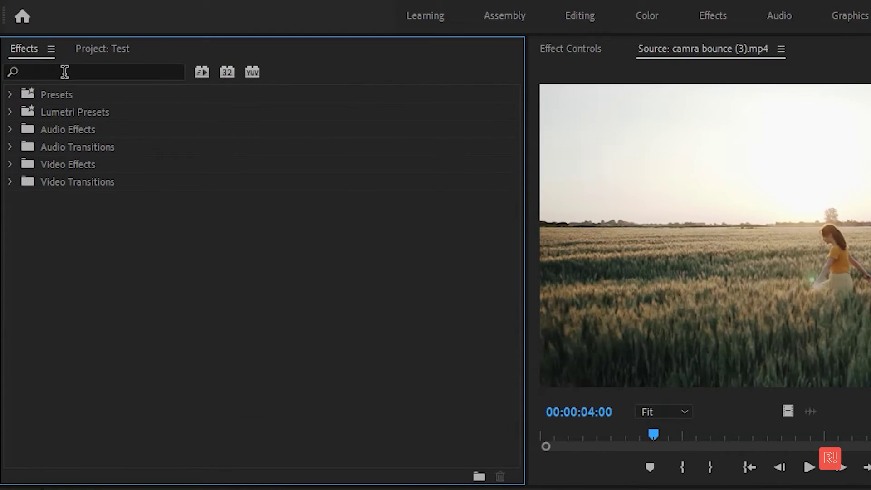
left_click(35, 65)
type("crop")
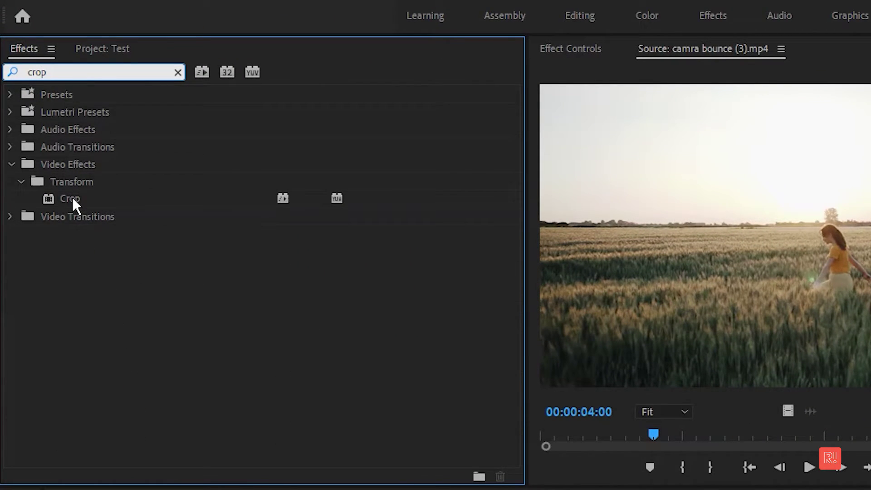
left_click_drag(72, 198, 514, 489)
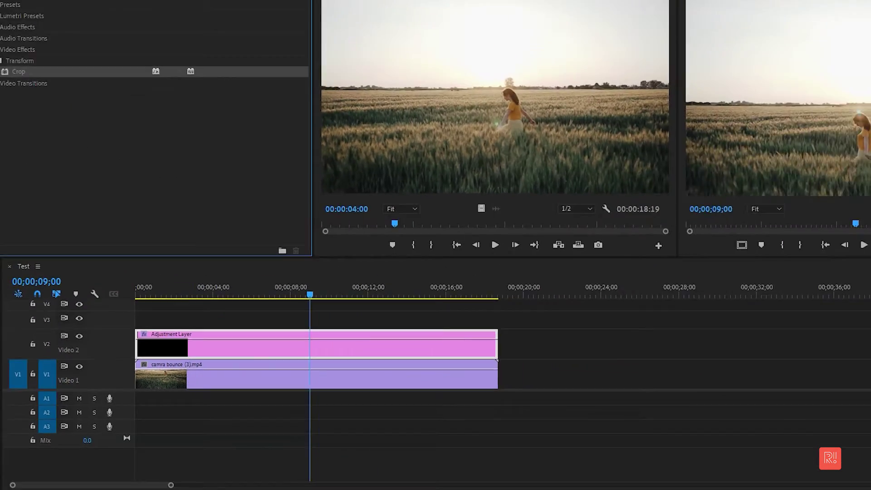
At 00;00;00;00, set the crop's Top and Bottom to 50% and start keyframing both.
left_click(305, 55)
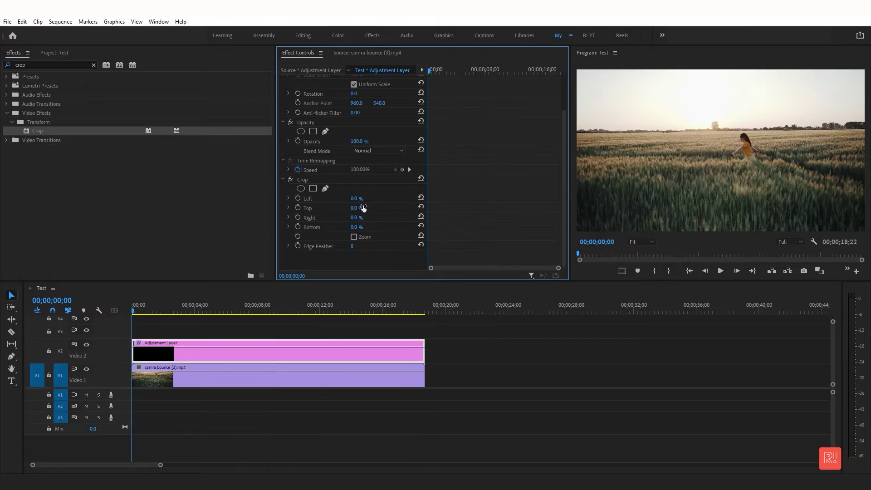
left_click(356, 208)
type("50")
key("Return")
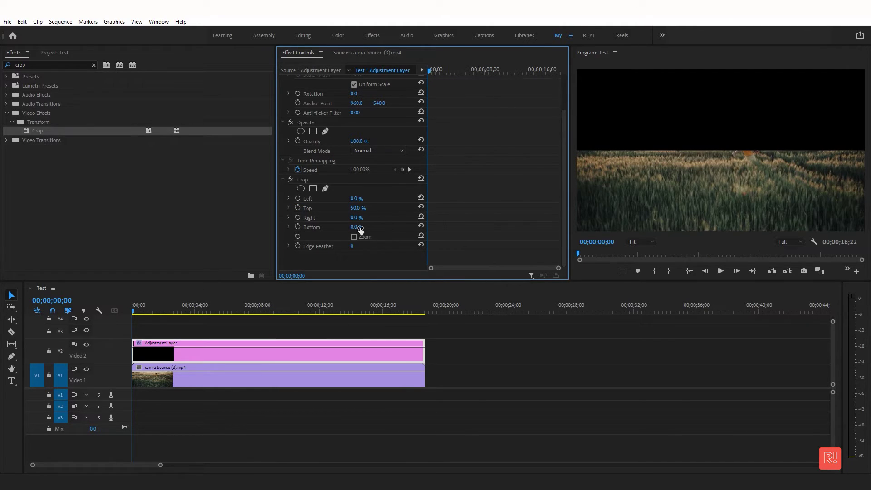
key("Return")
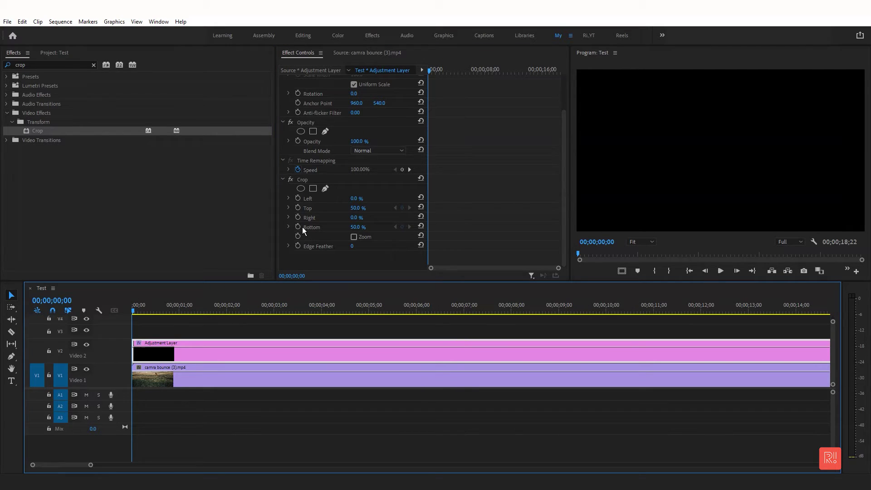
left_click(299, 227)
left_click(298, 207)
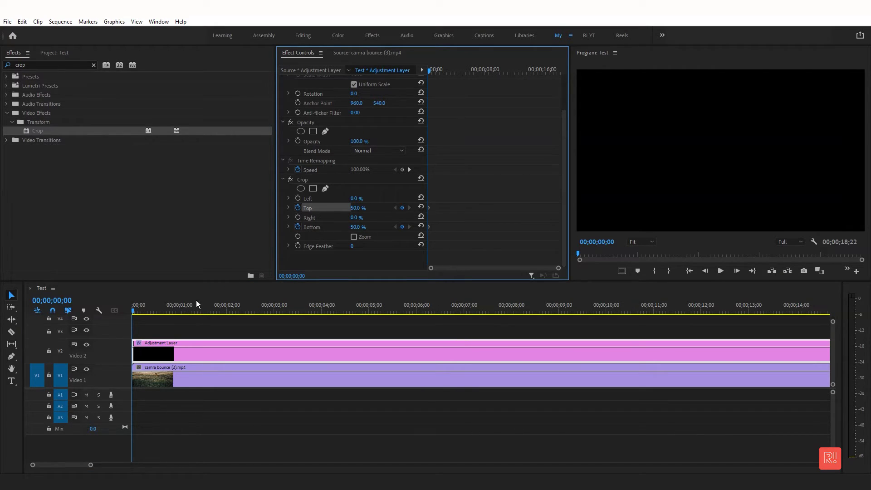
Keyframe the crop's Top and Bottom back to their defaults at 00;00;00;25 and set Top to 15%.
left_click_drag(181, 306, 171, 308)
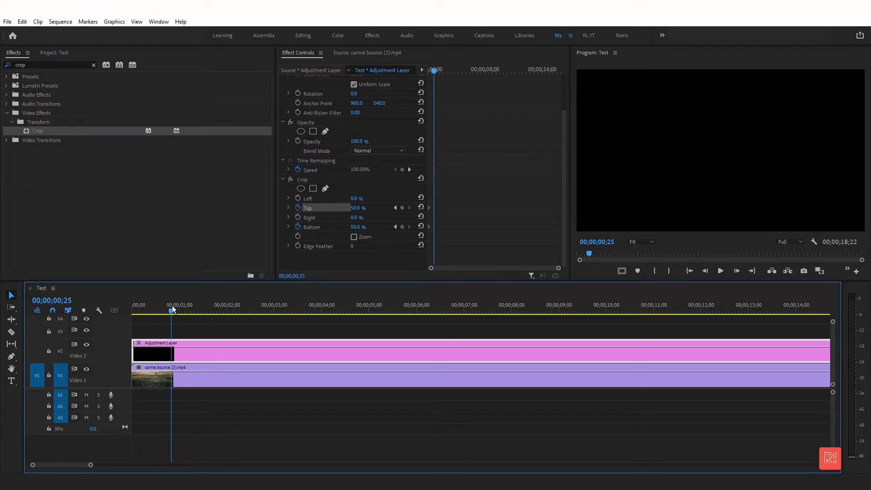
left_click(422, 226)
left_click(422, 207)
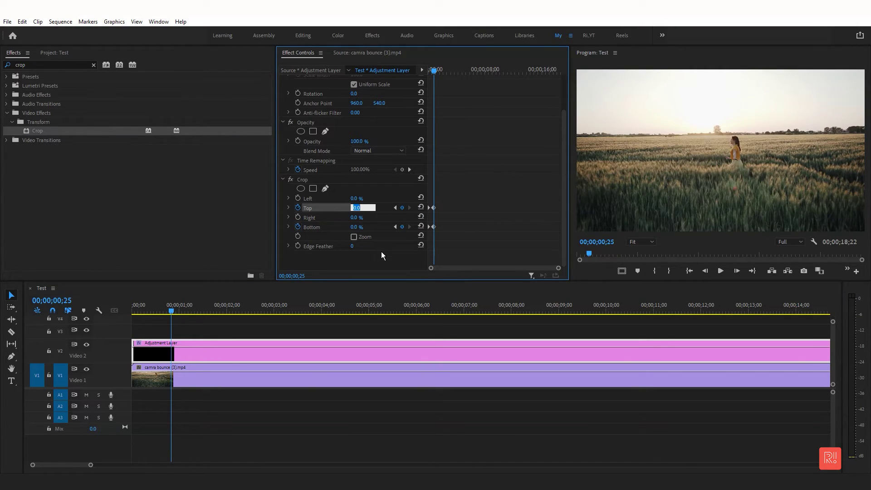
key("Return")
type("15")
key("Return")
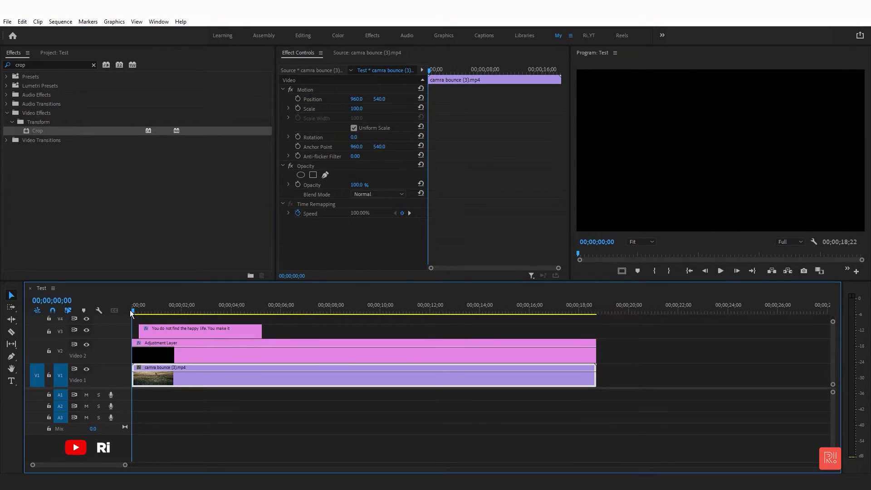
Bring the playhead to the start of the title clip on Video 3 and select the title.
left_click(143, 313)
left_click_drag(143, 311, 137, 312)
left_click(148, 334)
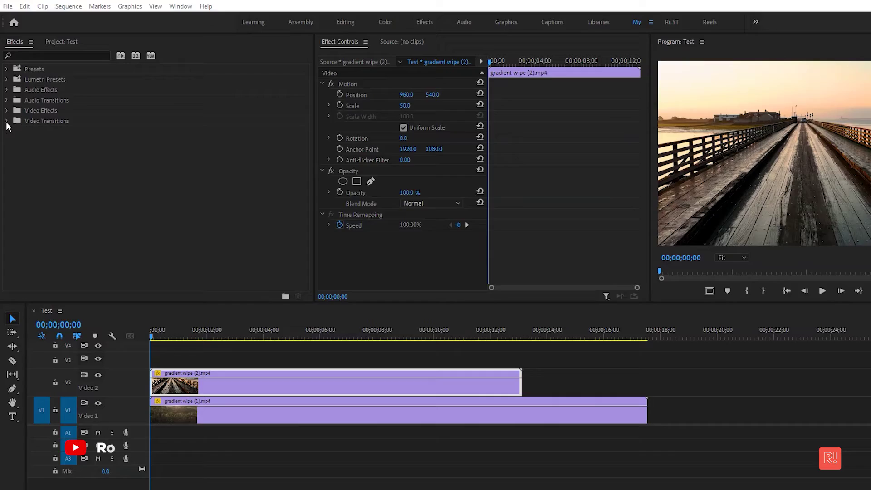
Apply the Gradient Wipe effect from the Transition video effects to gradient wipe (2).mp4 on Video 2.
left_click(9, 113)
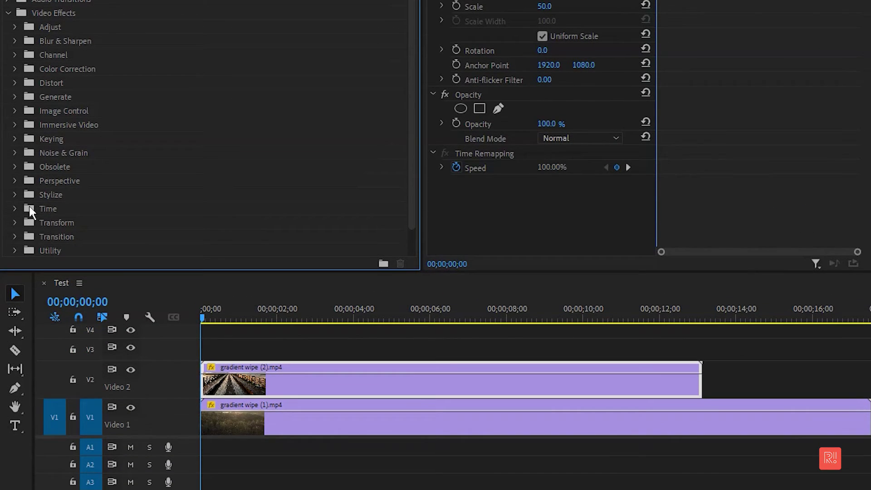
left_click(14, 236)
scroll(199, 152, "down", 3)
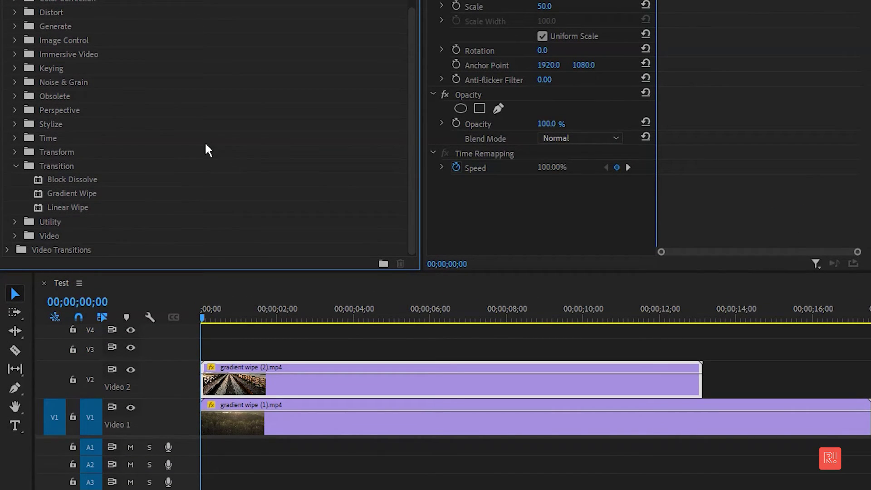
left_click_drag(108, 189, 128, 204)
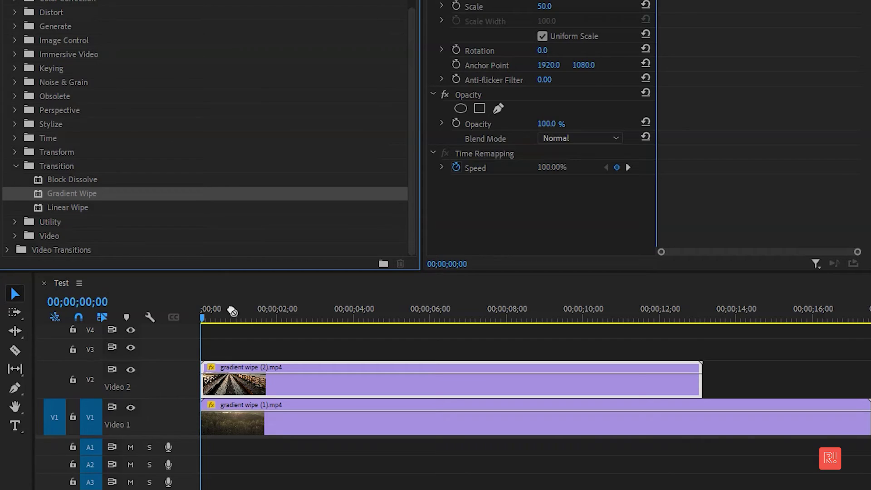
left_click_drag(232, 311, 257, 379)
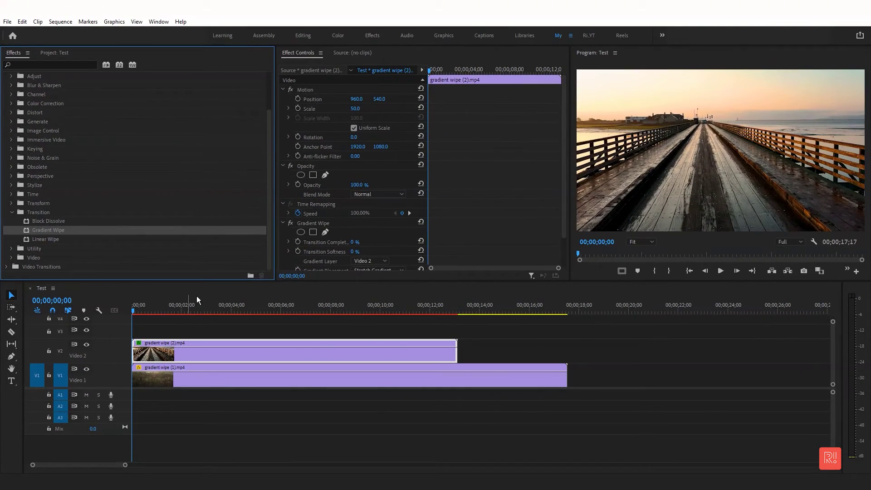
Play to 00;00;01;07 and start keyframing the wipe's Transition Completion and Transition Softness there.
left_click(135, 443)
key("space")
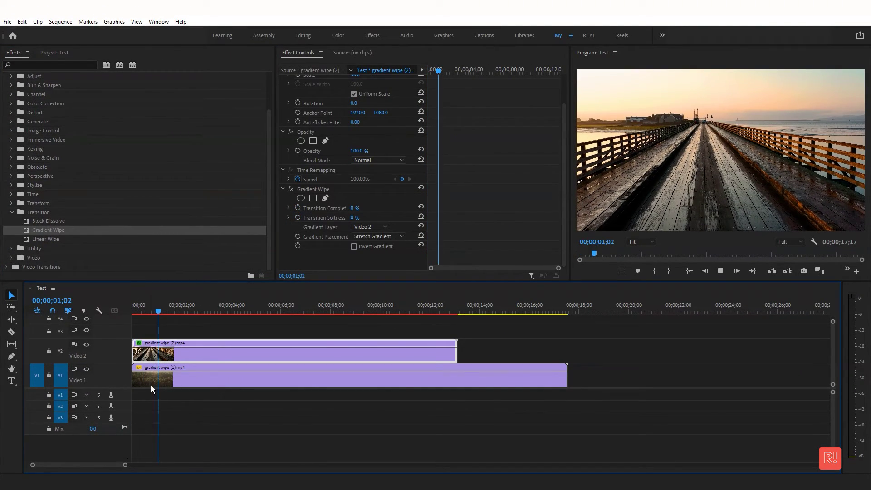
left_click(298, 208)
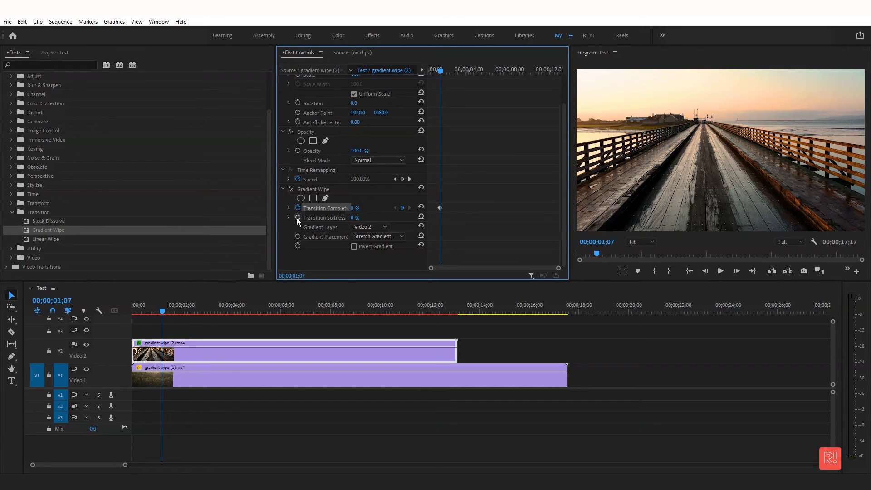
left_click(298, 217)
At 00;00;02;08, set Transition Completion to 100% and Transition Softness to 50%, and move both end keyframes to about 00;00;04;00.
left_click_drag(180, 310, 187, 309)
left_click(355, 208)
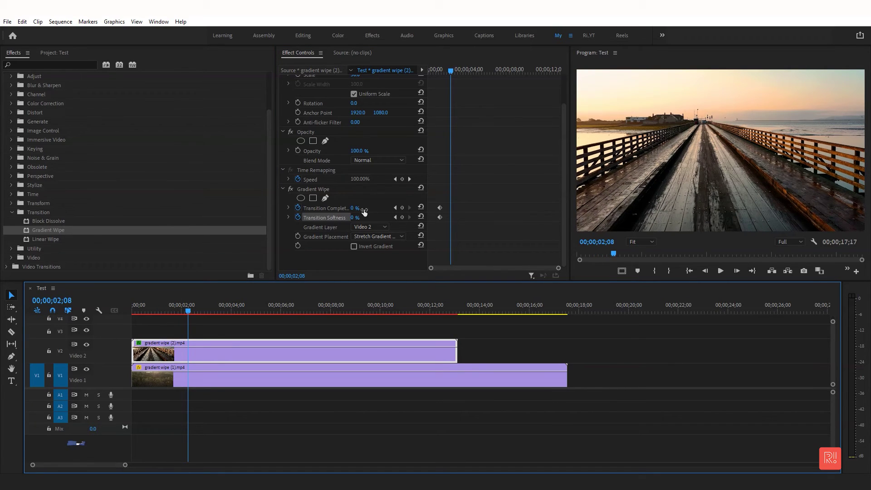
type("100")
key("Return")
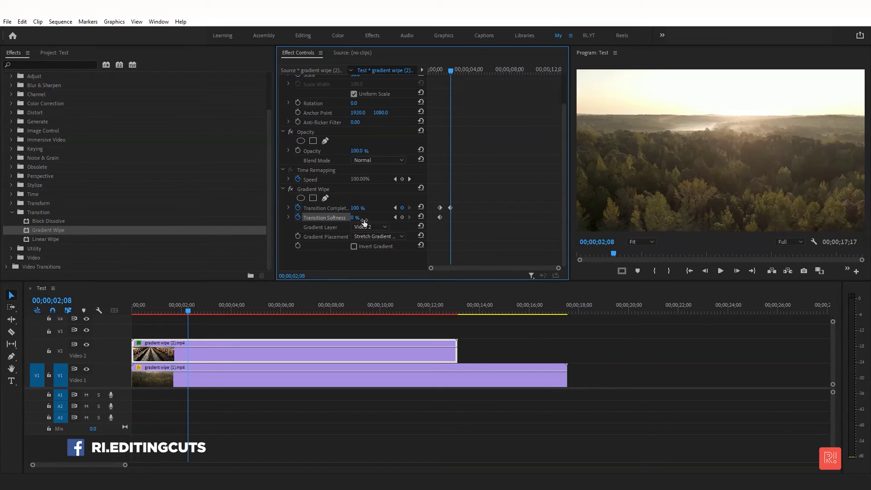
type("50")
key("Return")
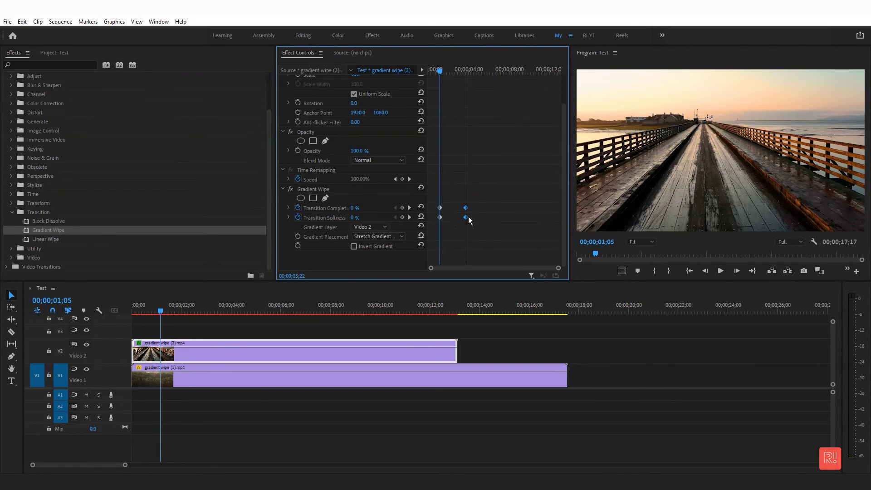
left_click_drag(469, 217, 471, 218)
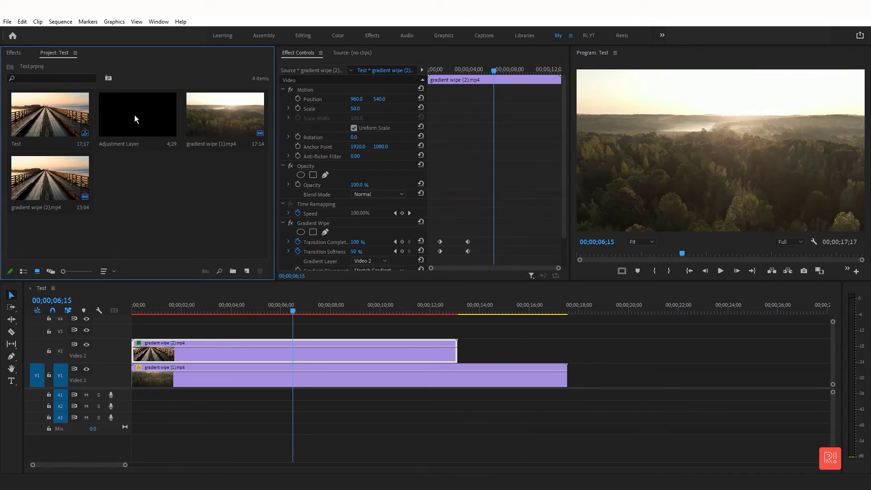
Place an adjustment layer on Video 3 above the gradient wipe clips and apply the Crop effect to it.
left_click_drag(128, 114, 291, 330)
left_click(13, 53)
left_click(47, 64)
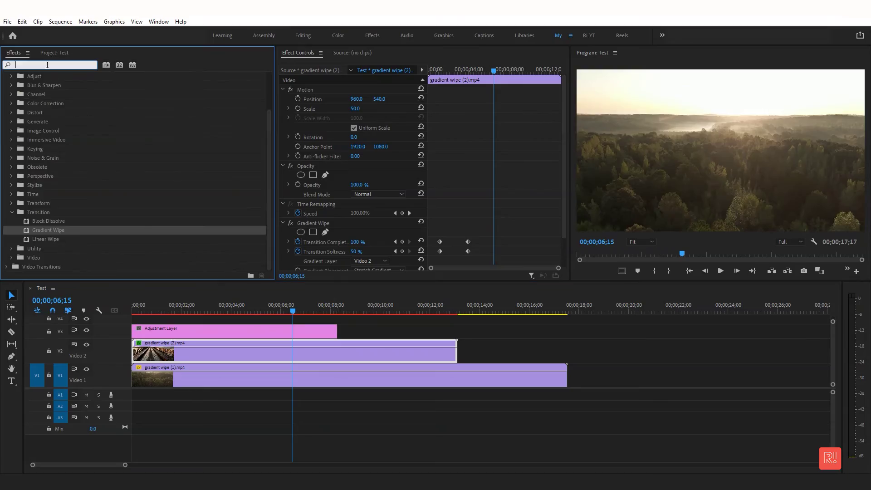
type("crop")
left_click_drag(38, 131, 237, 331)
Set the crop's Top and Bottom to 15% on the Video 3 adjustment layer.
scroll(494, 191, "down", 3)
left_click(357, 215)
type("15")
key("Tab")
key("Tab")
type("15")
key("Return")
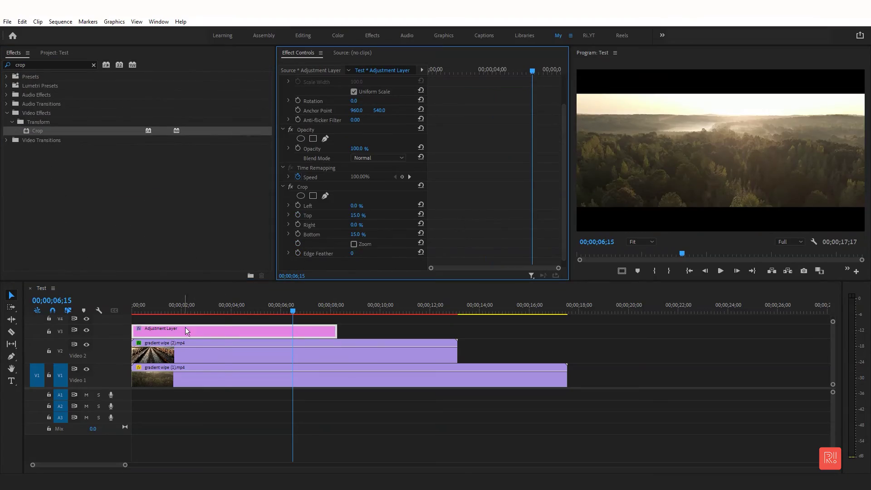